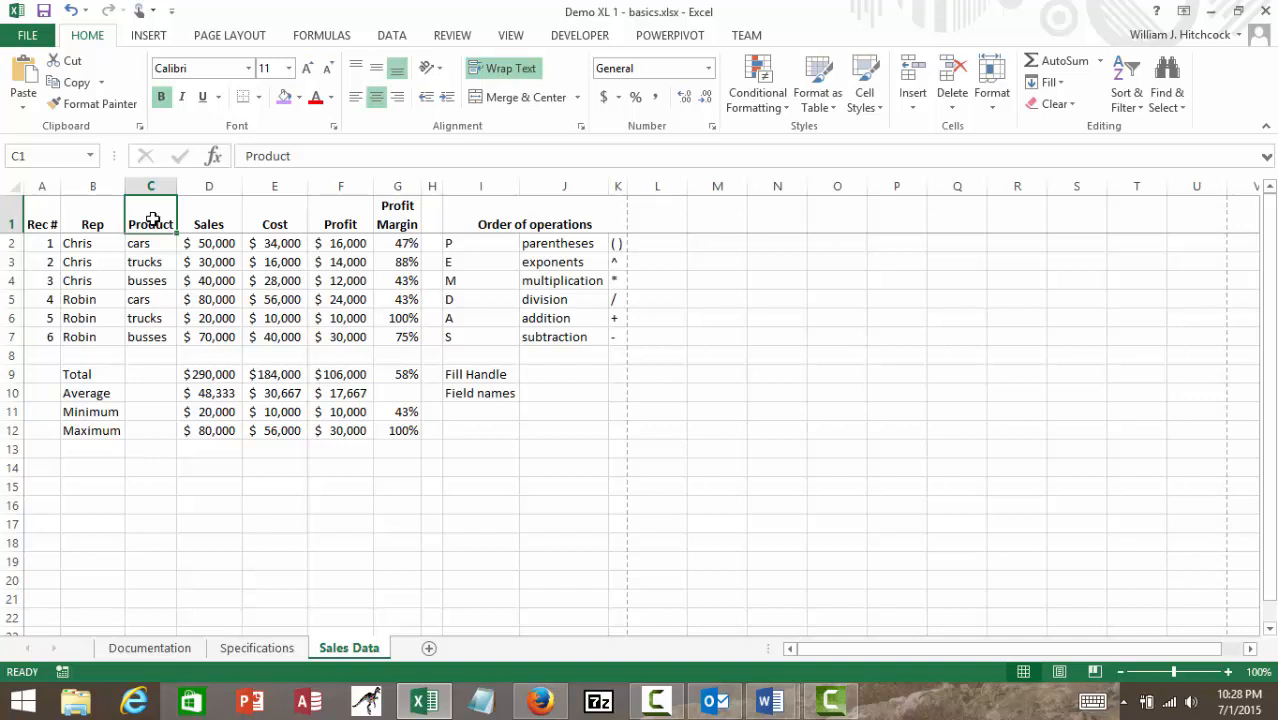
Insert a 2-D clustered column chart from the Product and Sales data in C1:D7.
key("shift+Right")
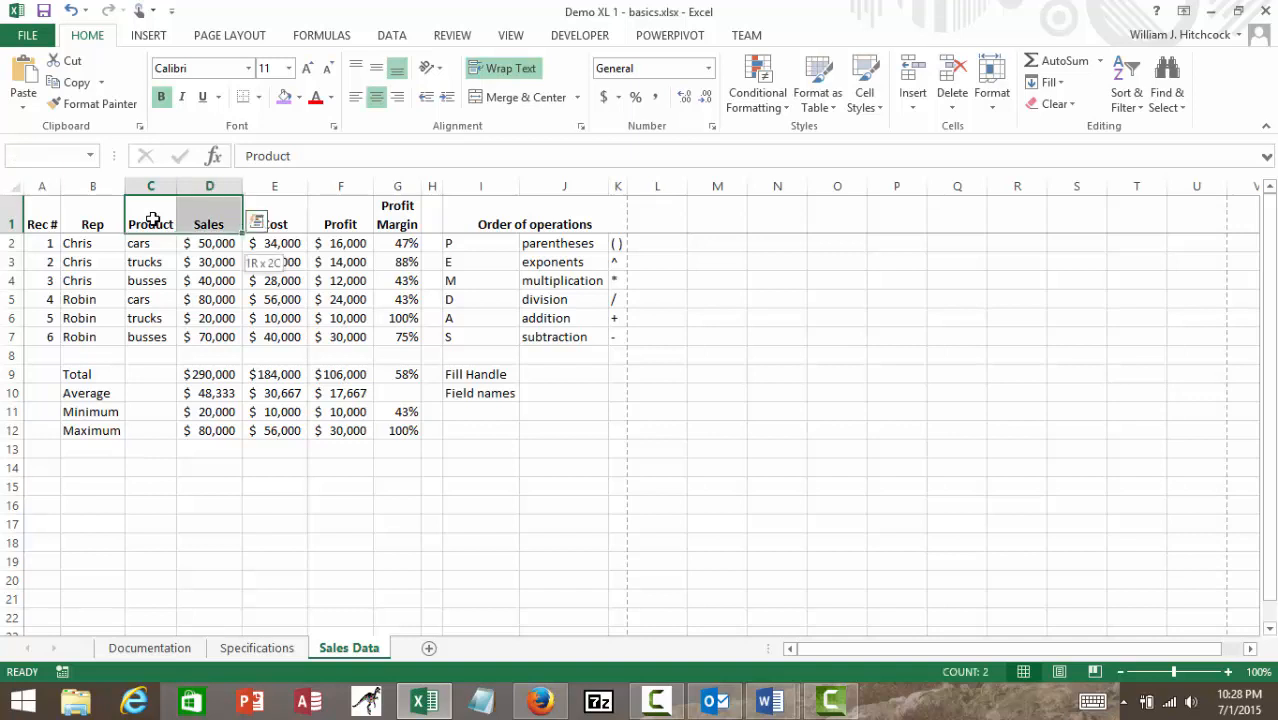
key("shift+Down")
key("shift+Down")
key("shift+Down")
key("shift+Down")
key("shift+Down")
key("shift+Down")
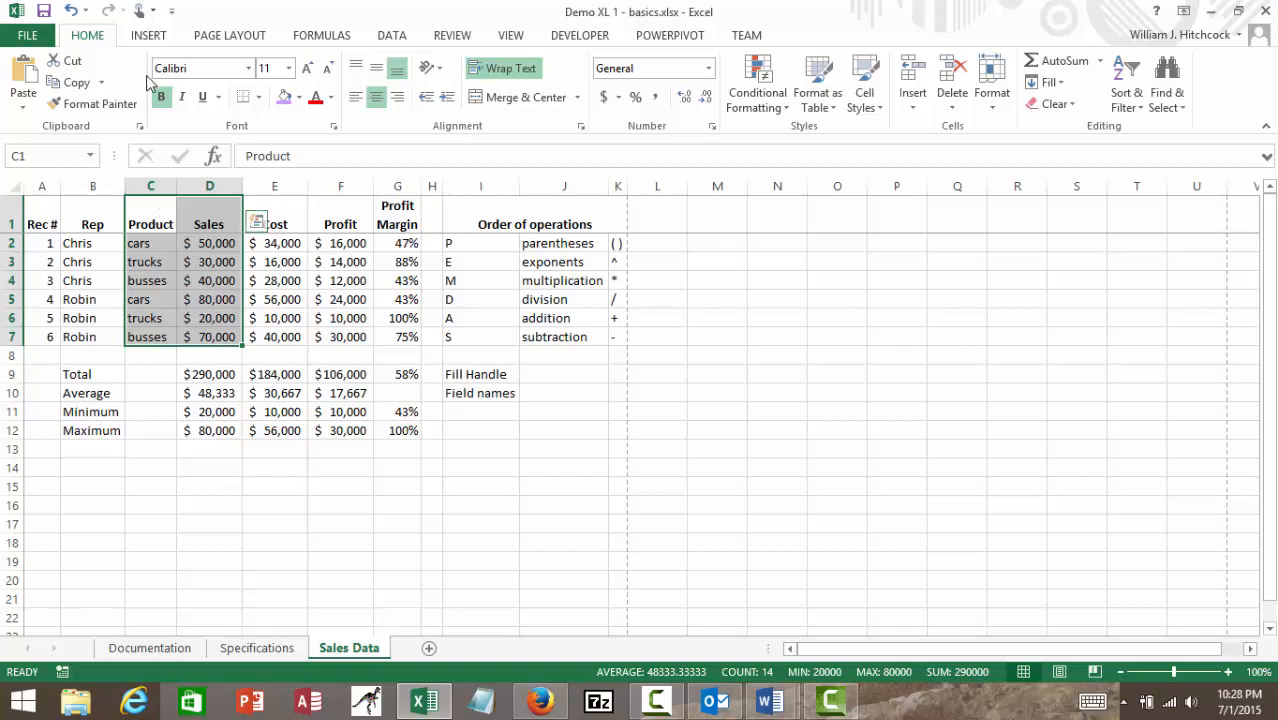
left_click(155, 37)
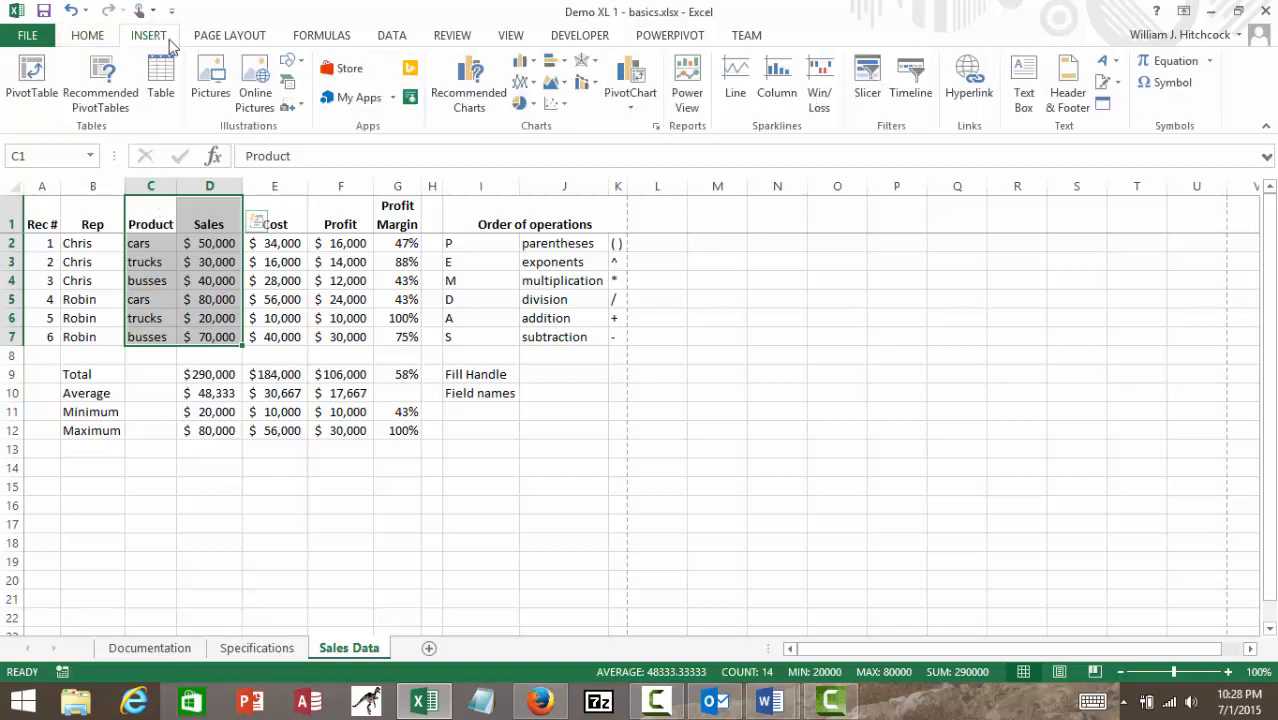
left_click(518, 65)
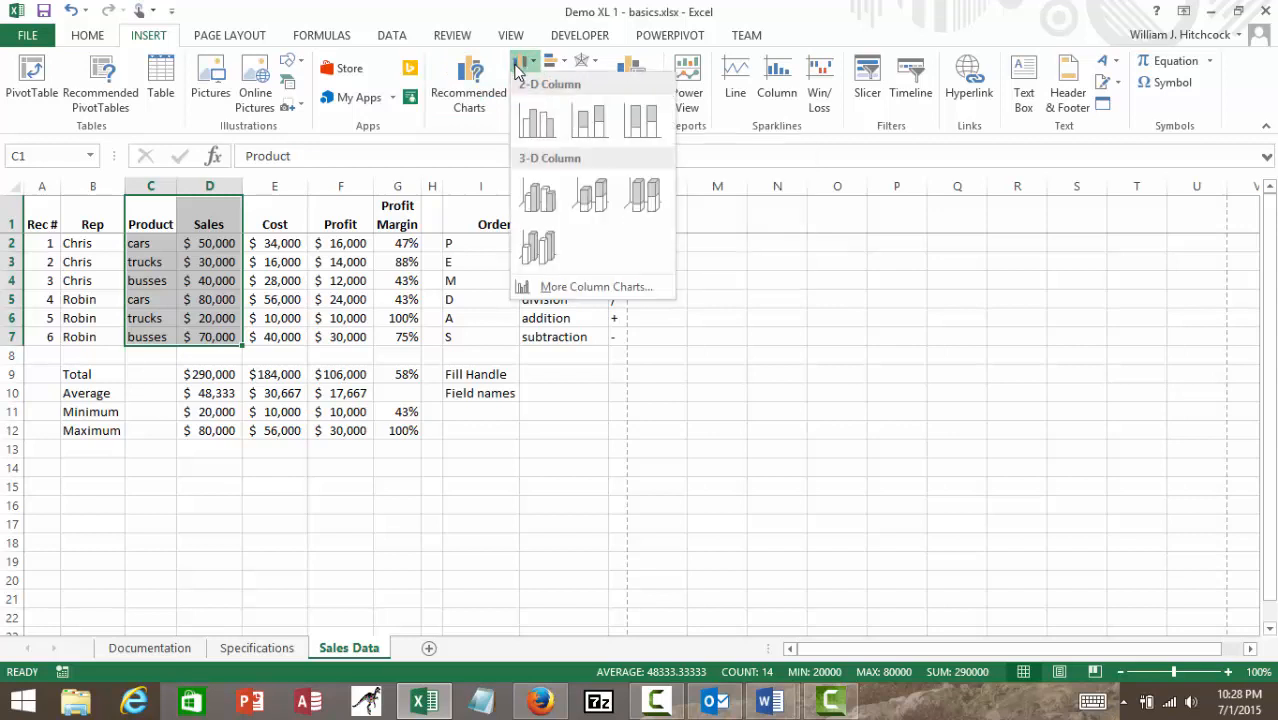
left_click(538, 124)
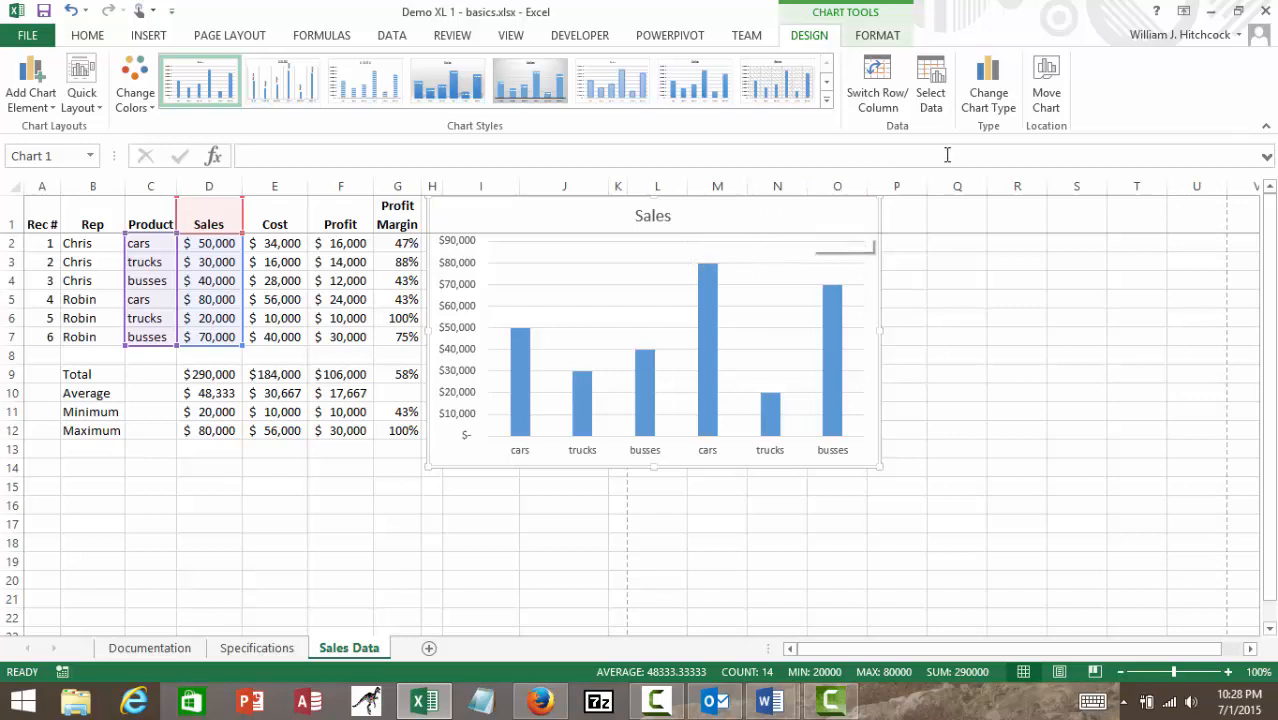
Move the column chart to a new sheet named "Column Chart".
left_click(1044, 108)
left_click(814, 192)
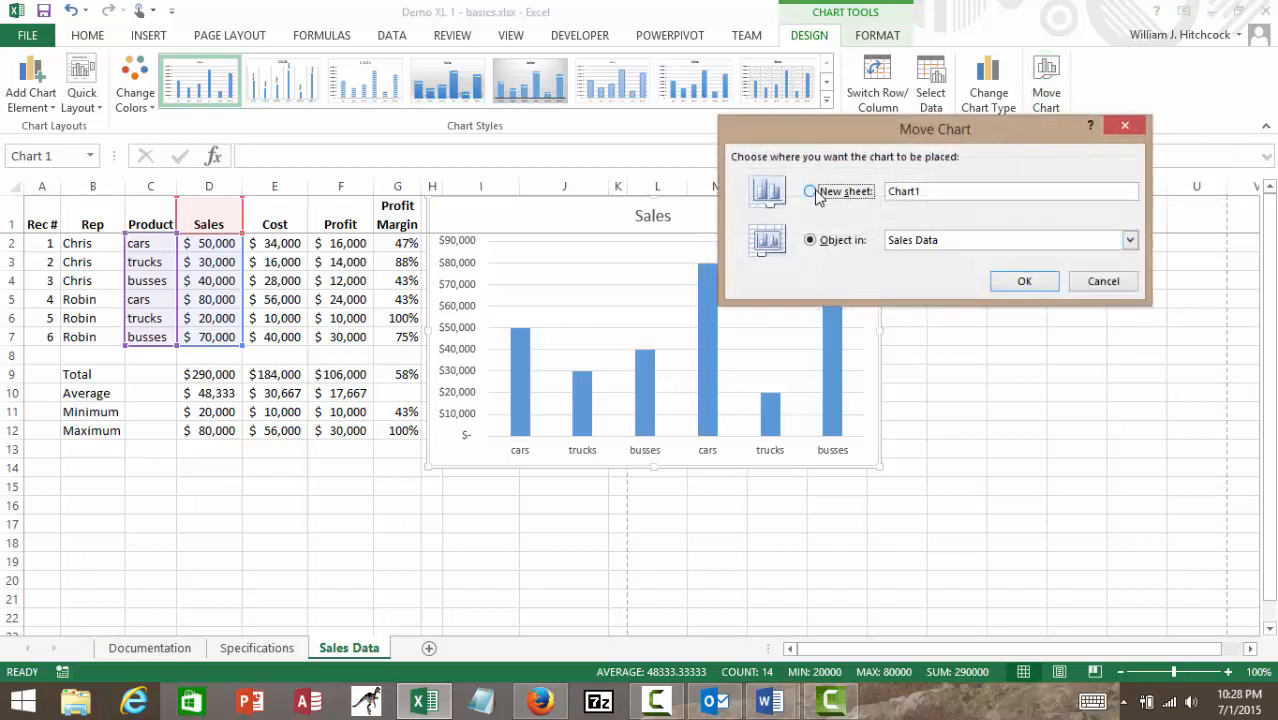
type("Column")
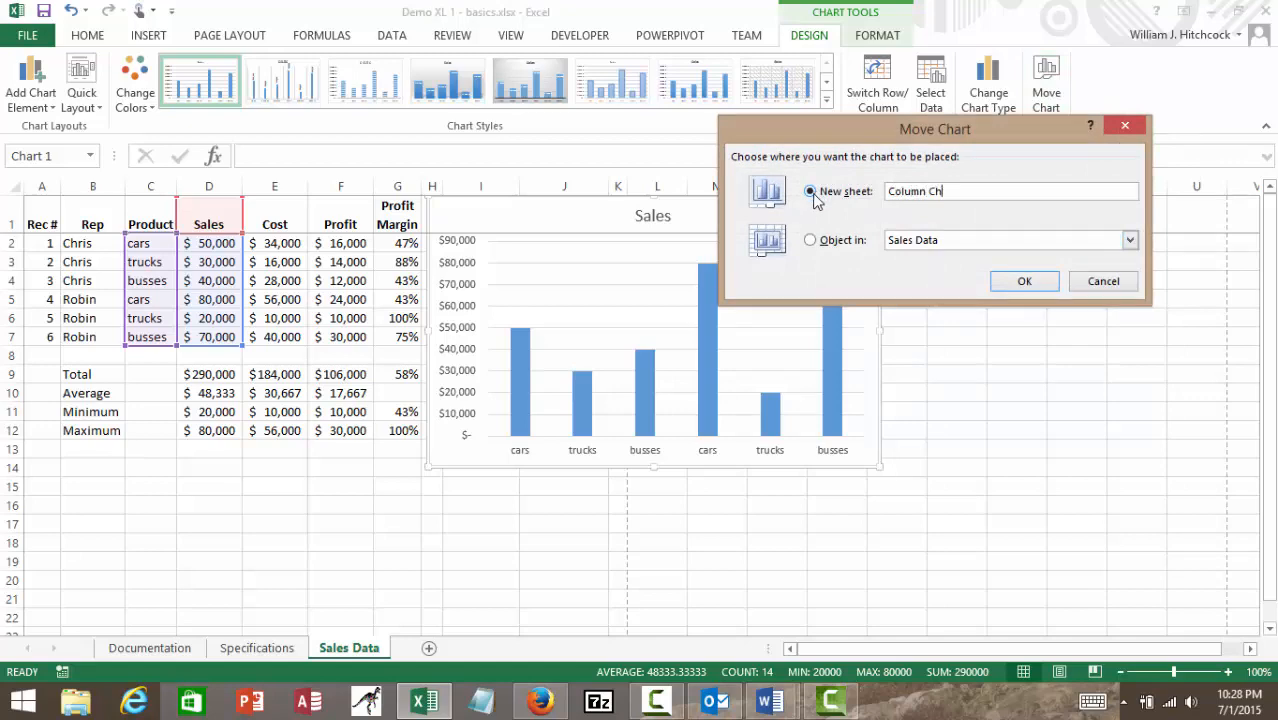
key("Return")
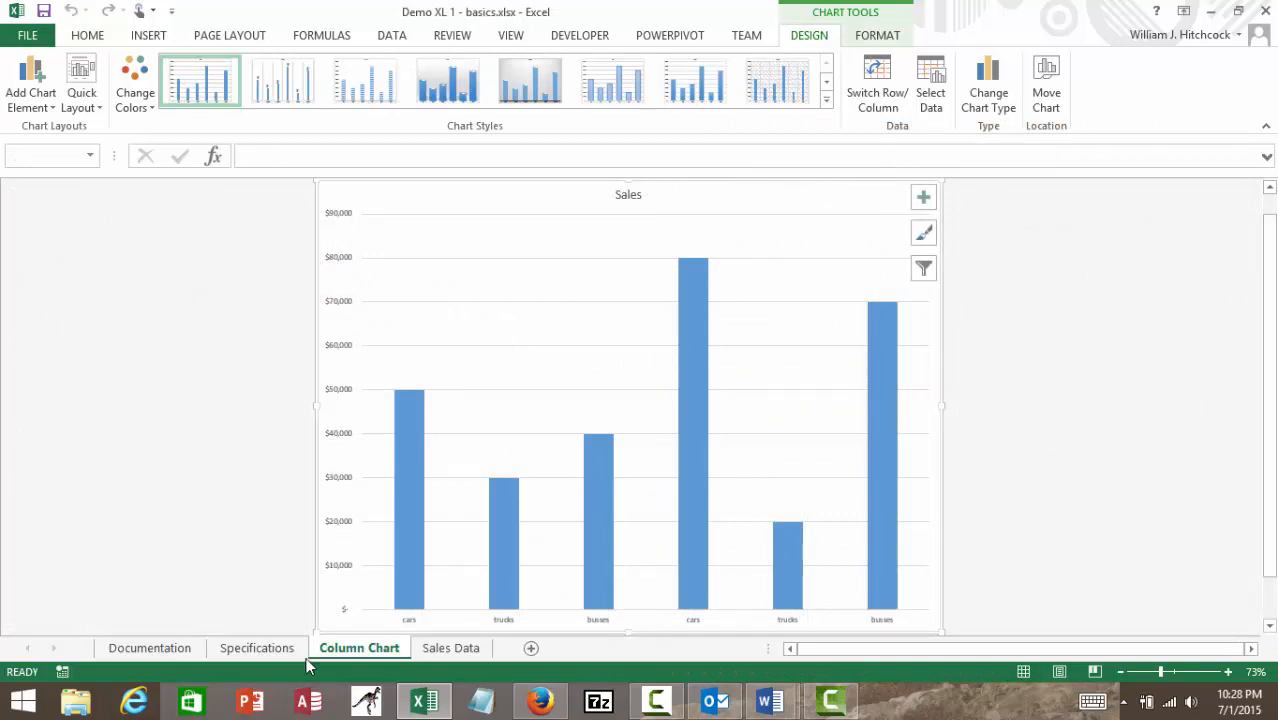
Sort the Sales Data records by Product from A to Z and view the reordered bars on the Column Chart sheet.
left_click(449, 648)
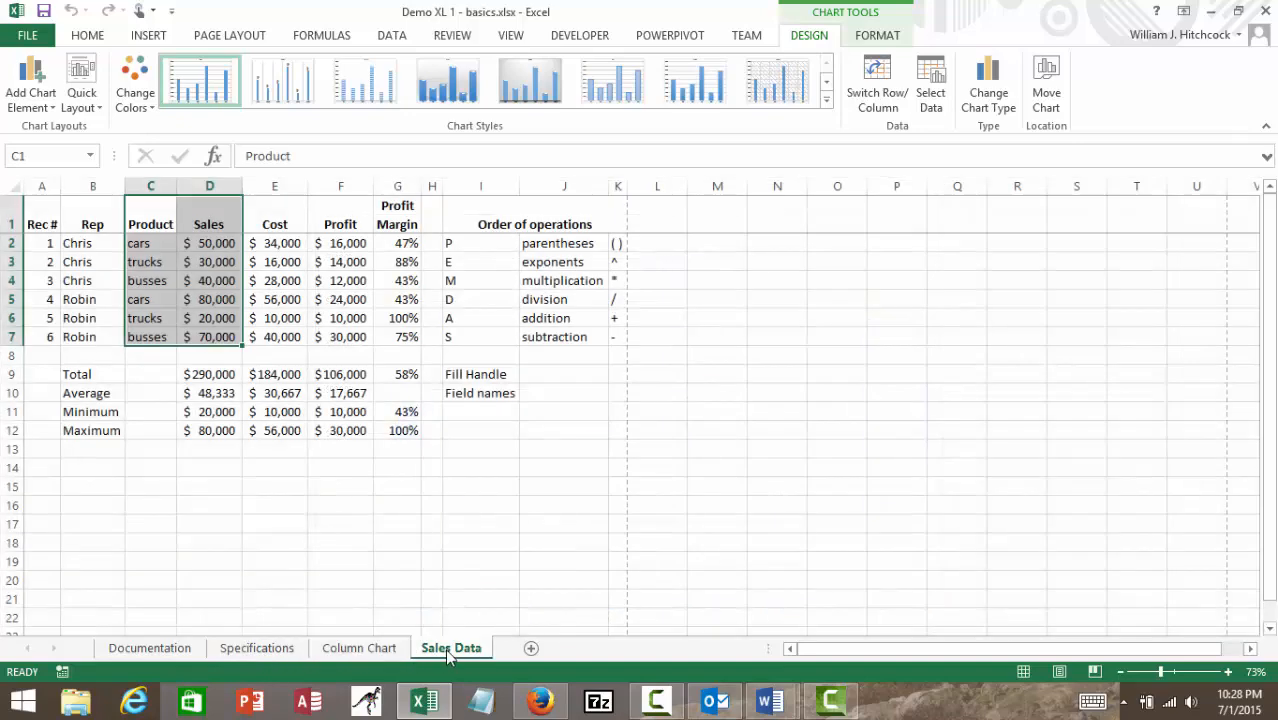
left_click(152, 240)
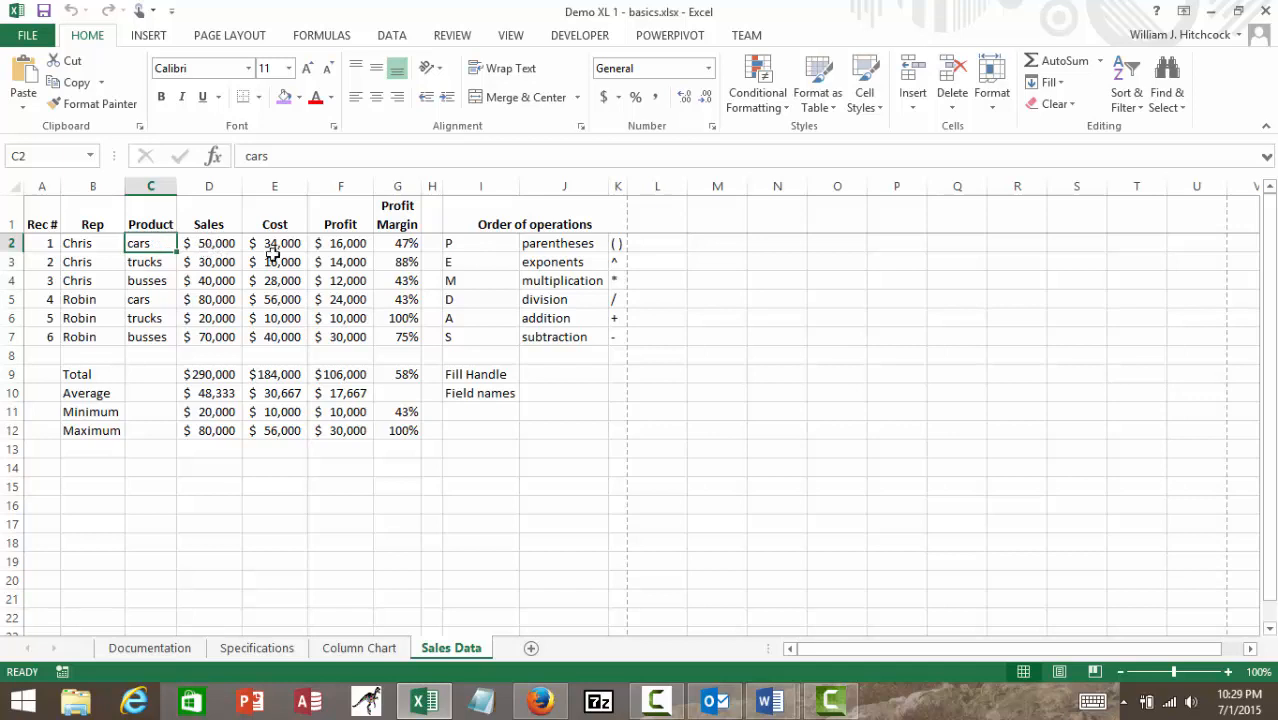
left_click(1127, 100)
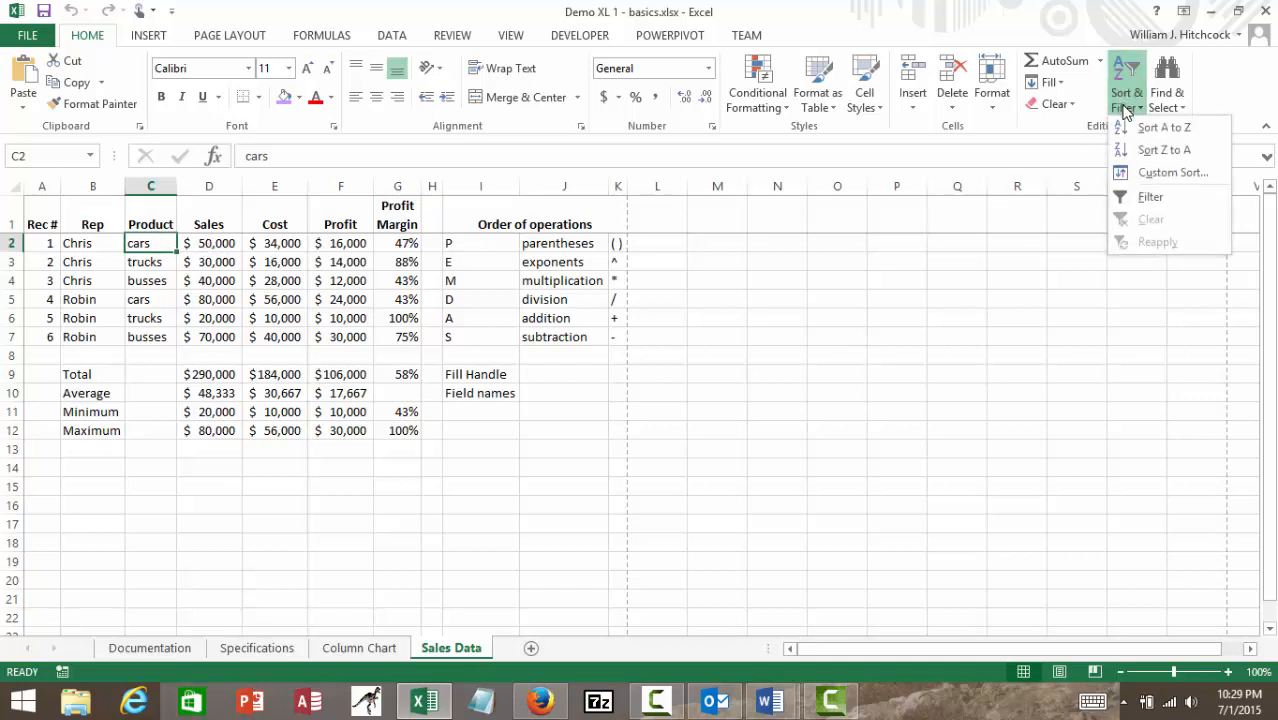
left_click(1146, 135)
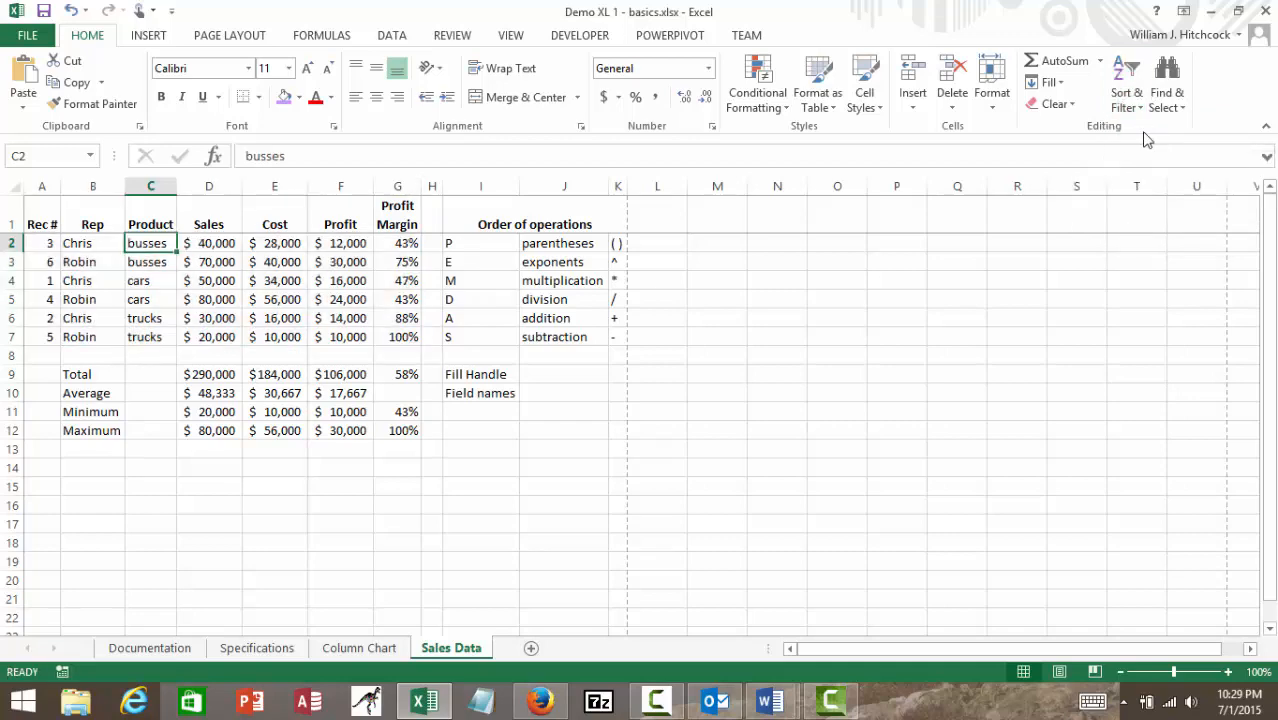
left_click(356, 650)
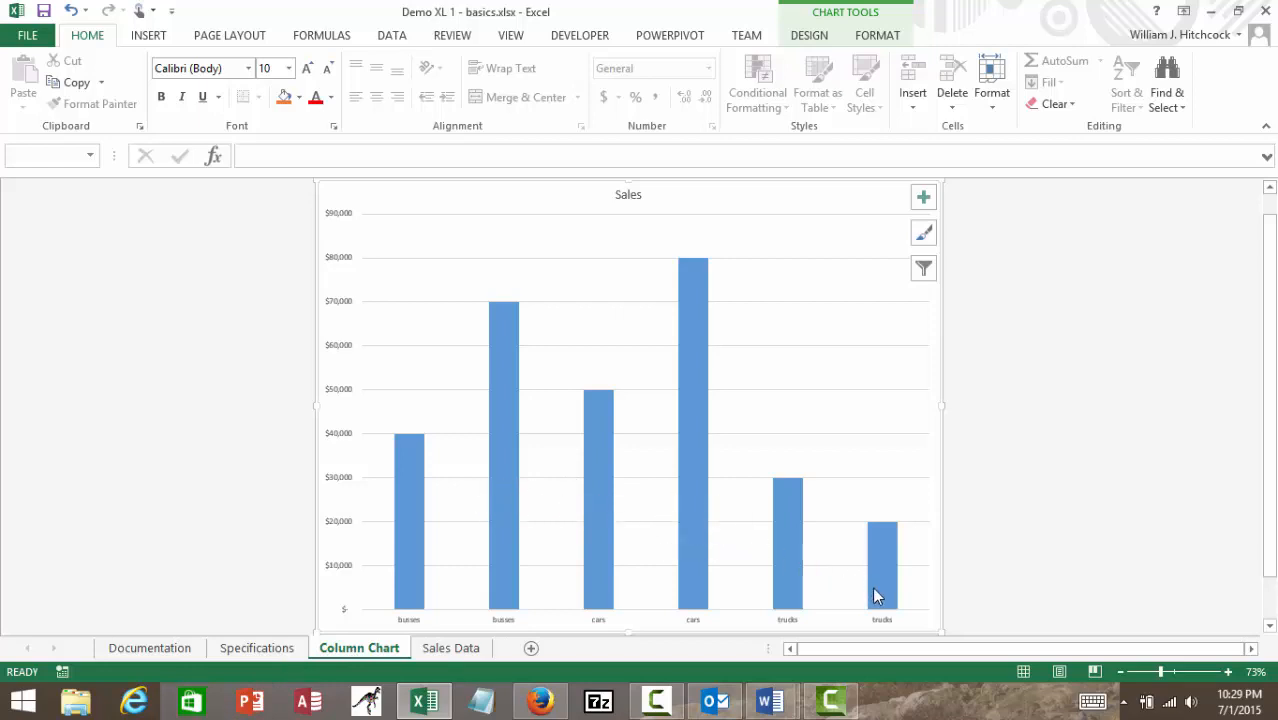
mouse_move(600, 578)
Sort the Sales Data records by Sales from largest to smallest and inspect the bars on the Column Chart sheet.
left_click(466, 646)
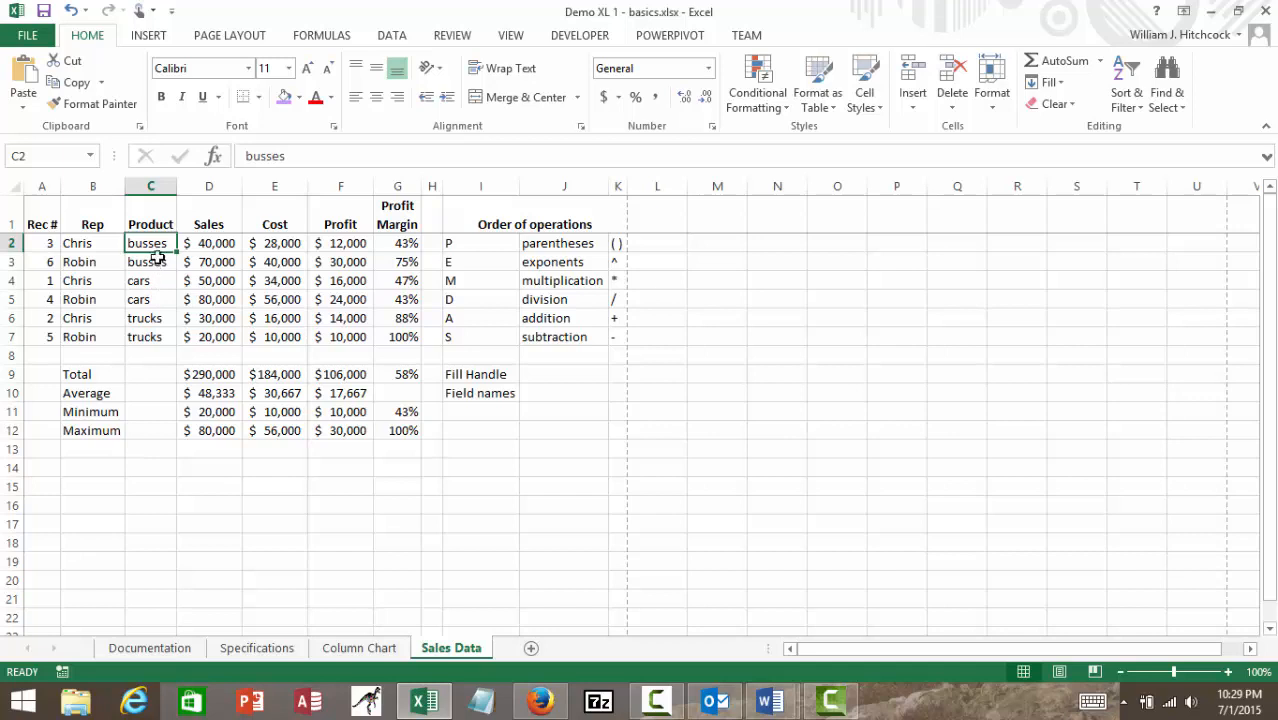
left_click(198, 244)
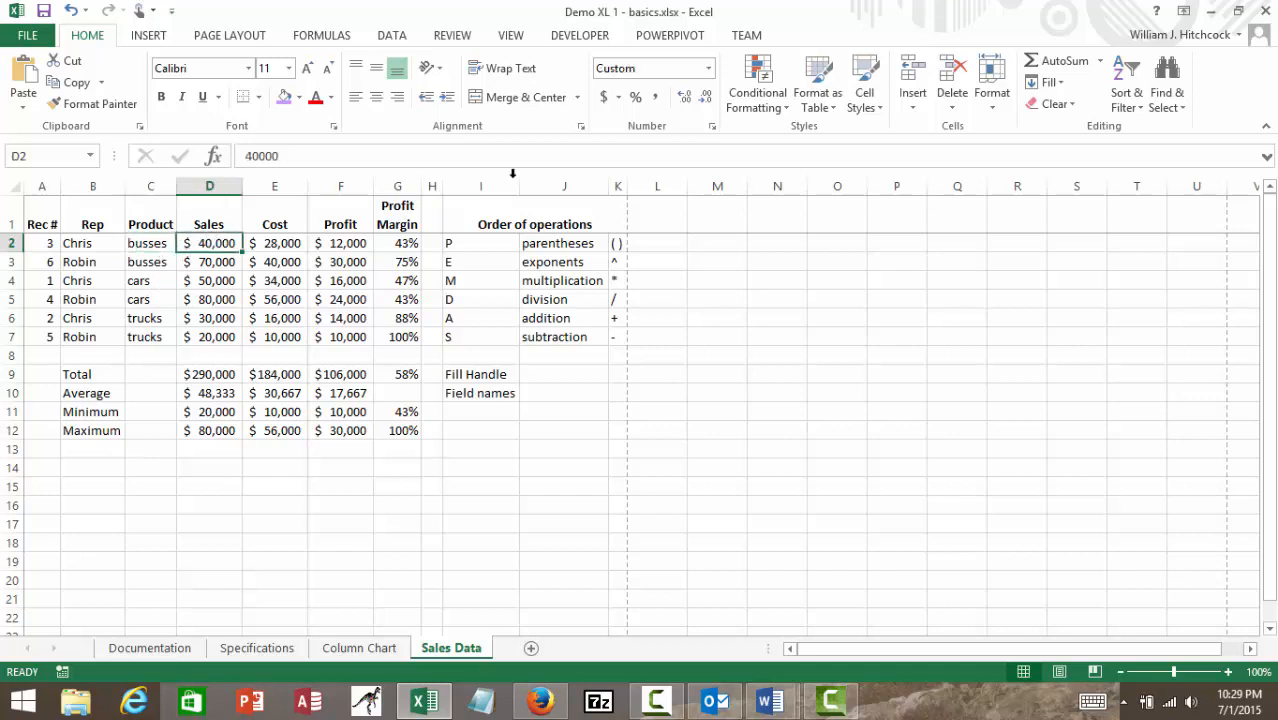
left_click(1136, 85)
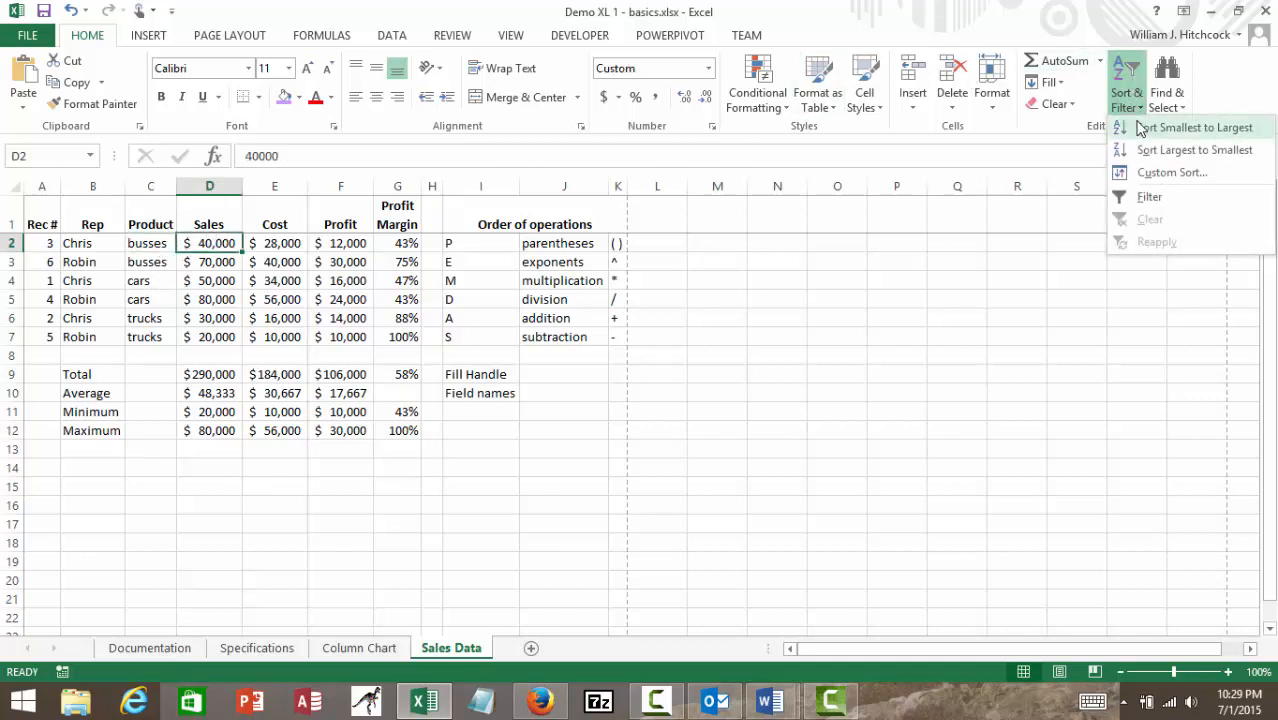
left_click(1149, 150)
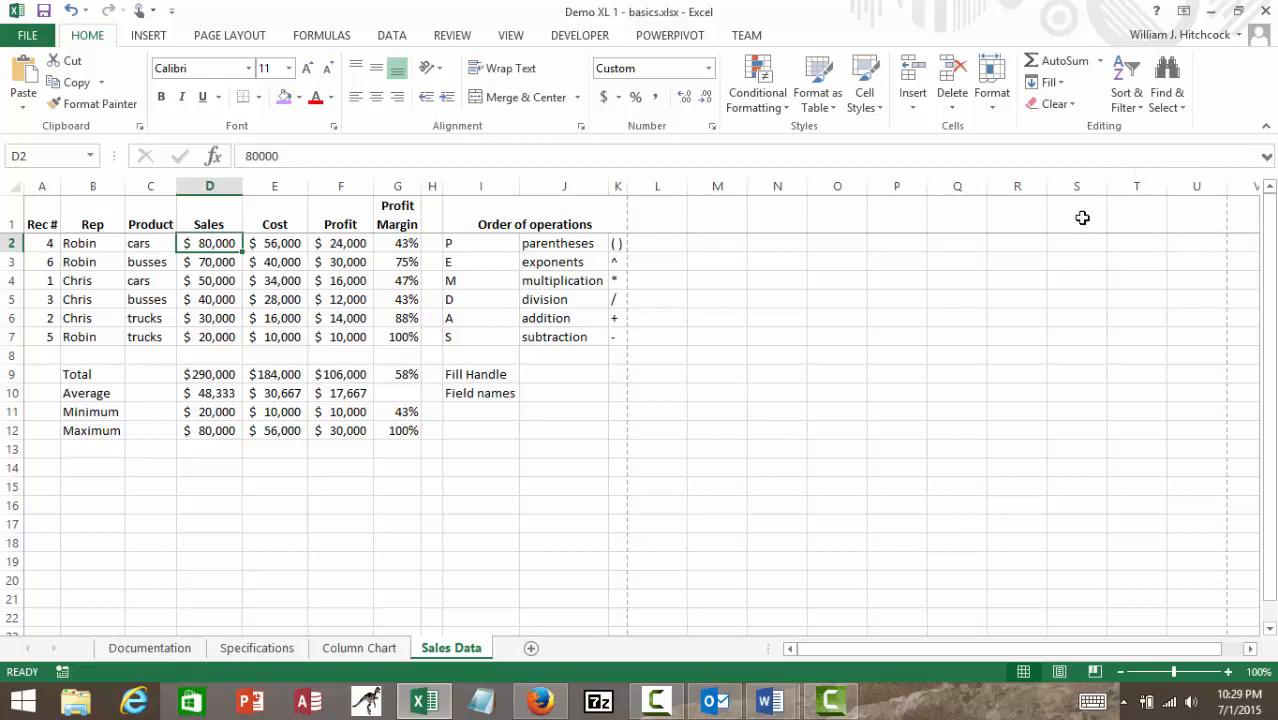
left_click(385, 650)
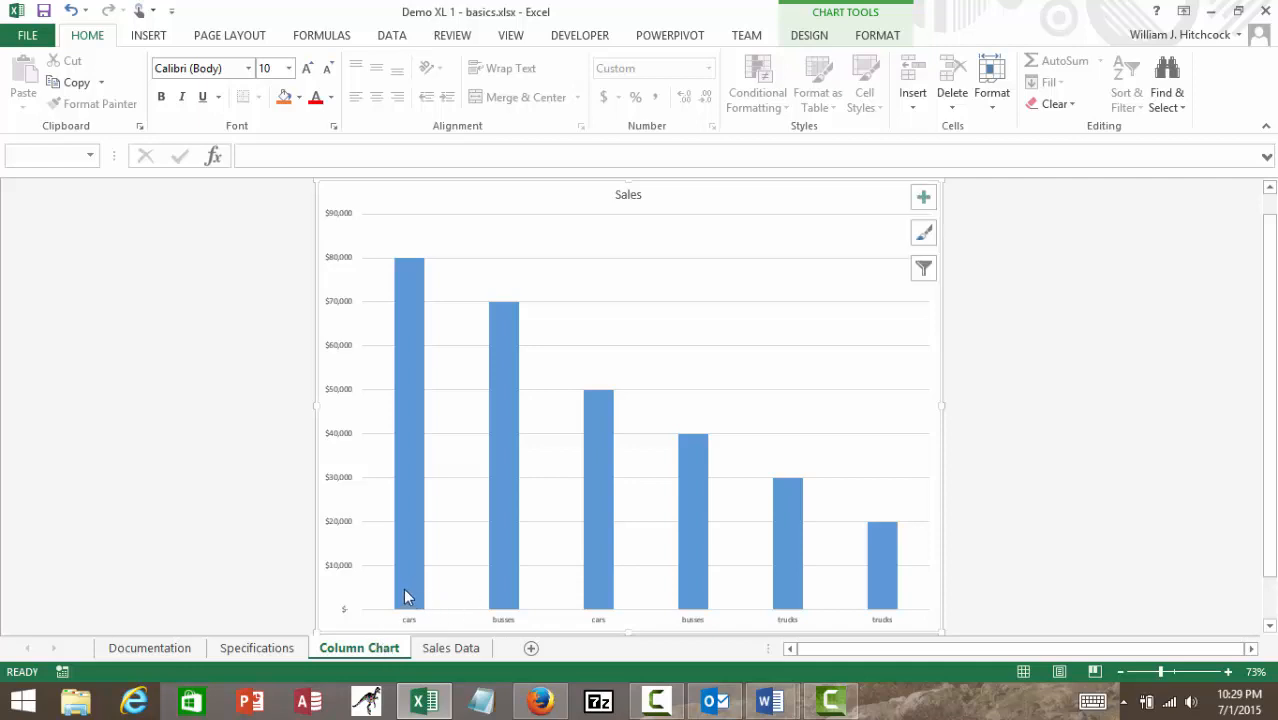
mouse_move(407, 596)
mouse_move(600, 608)
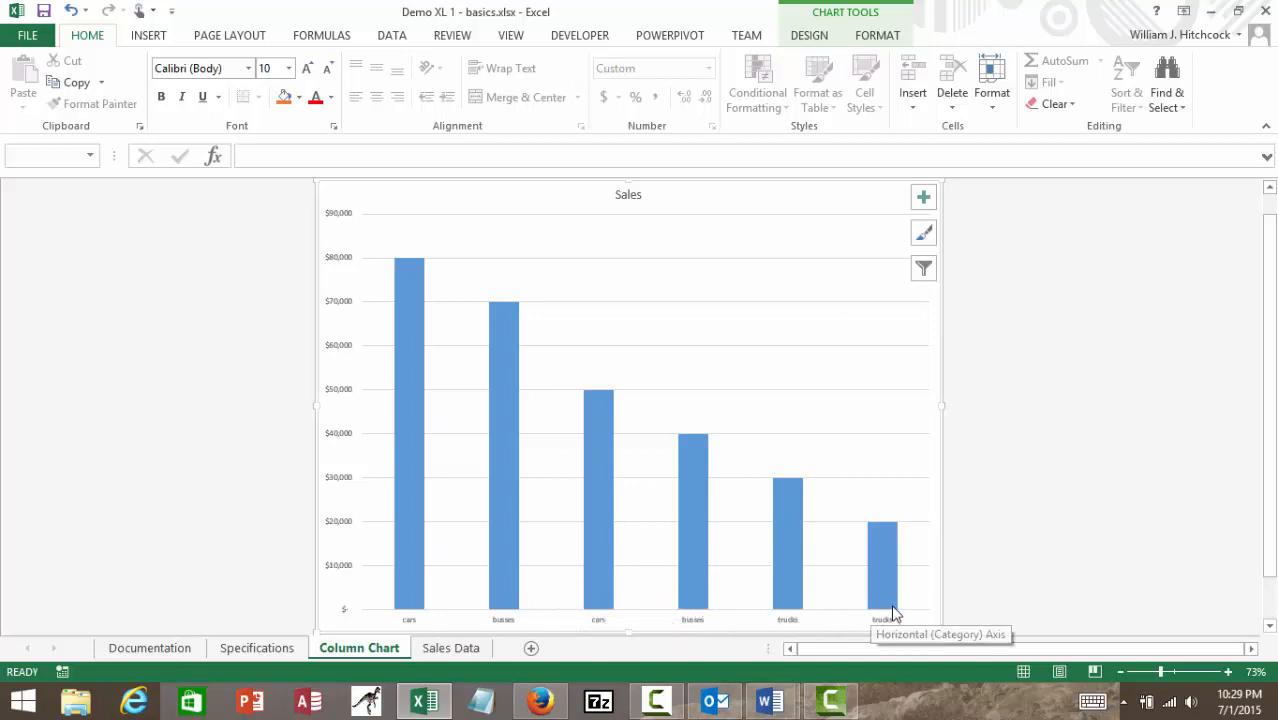
mouse_move(897, 612)
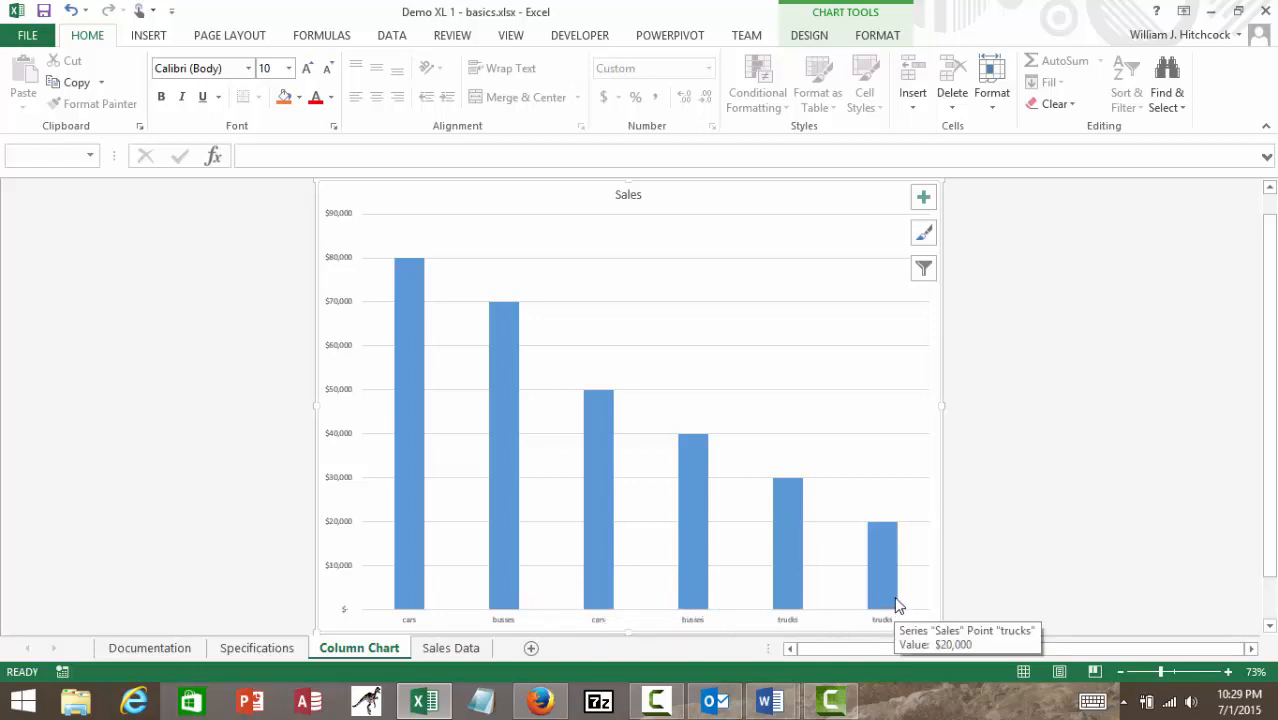
Sort the Sales Data records by Rec # from smallest to largest to restore their original order.
left_click(466, 649)
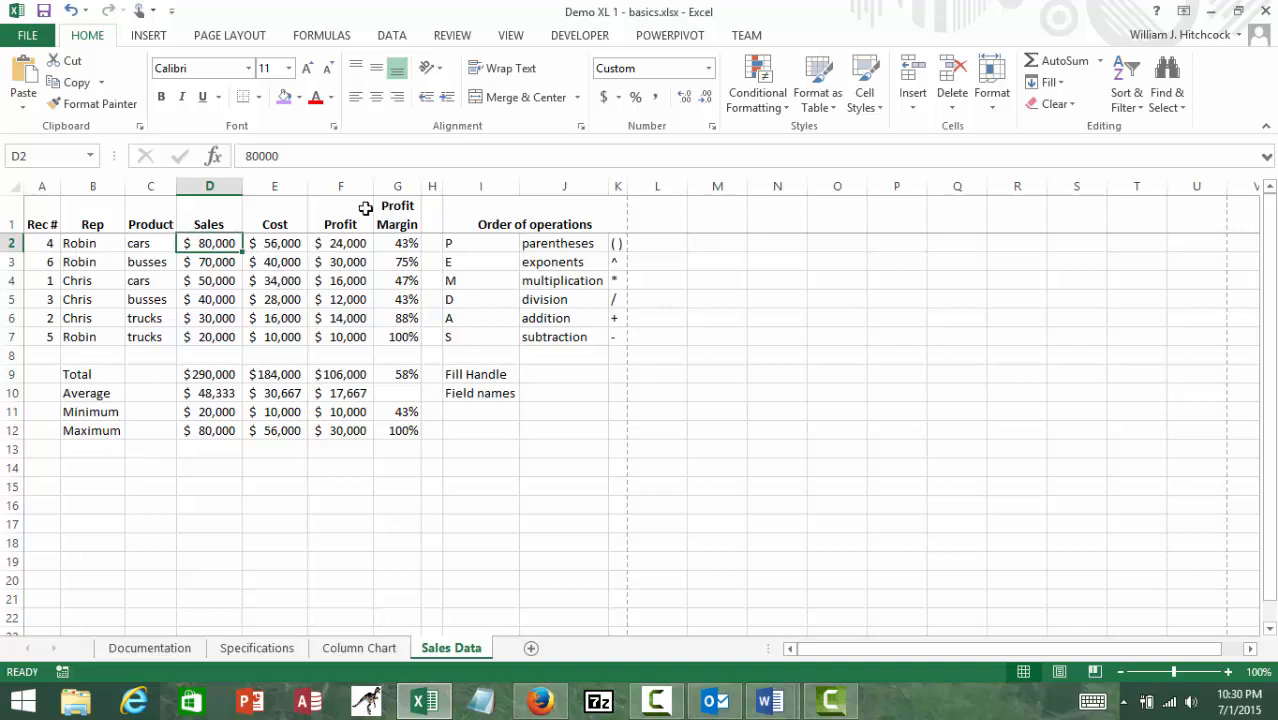
left_click(44, 243)
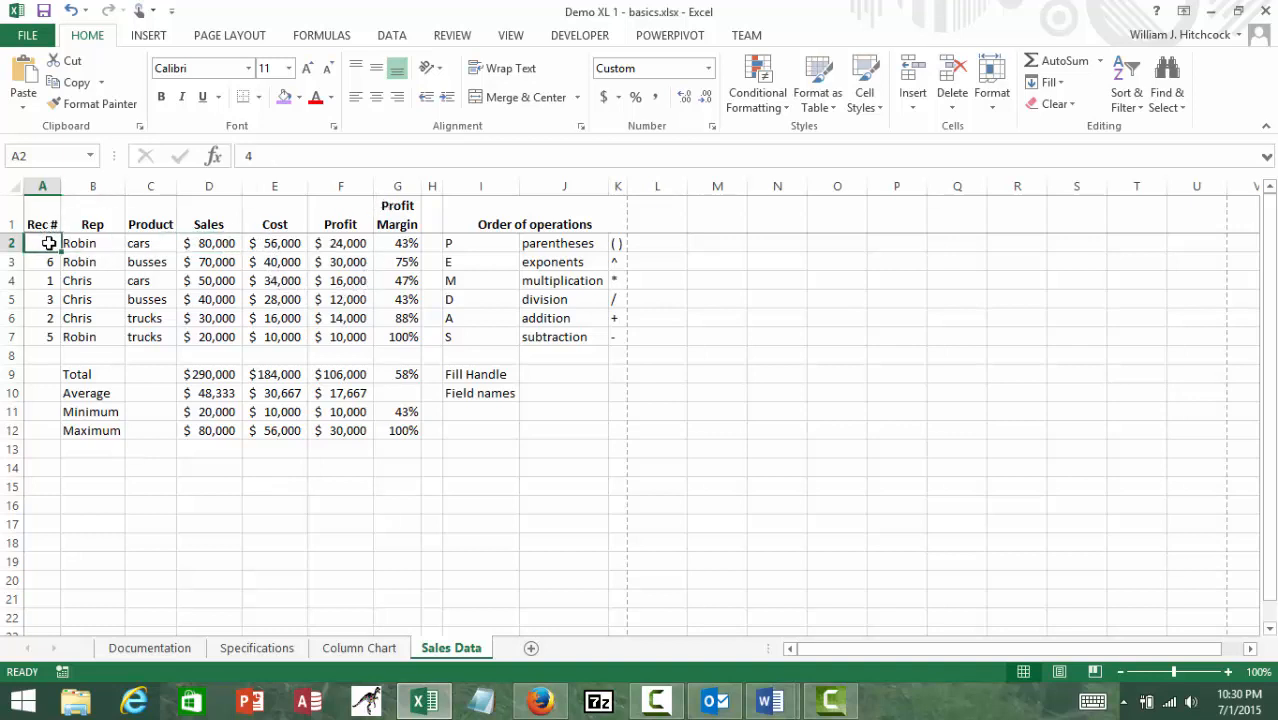
left_click(1126, 96)
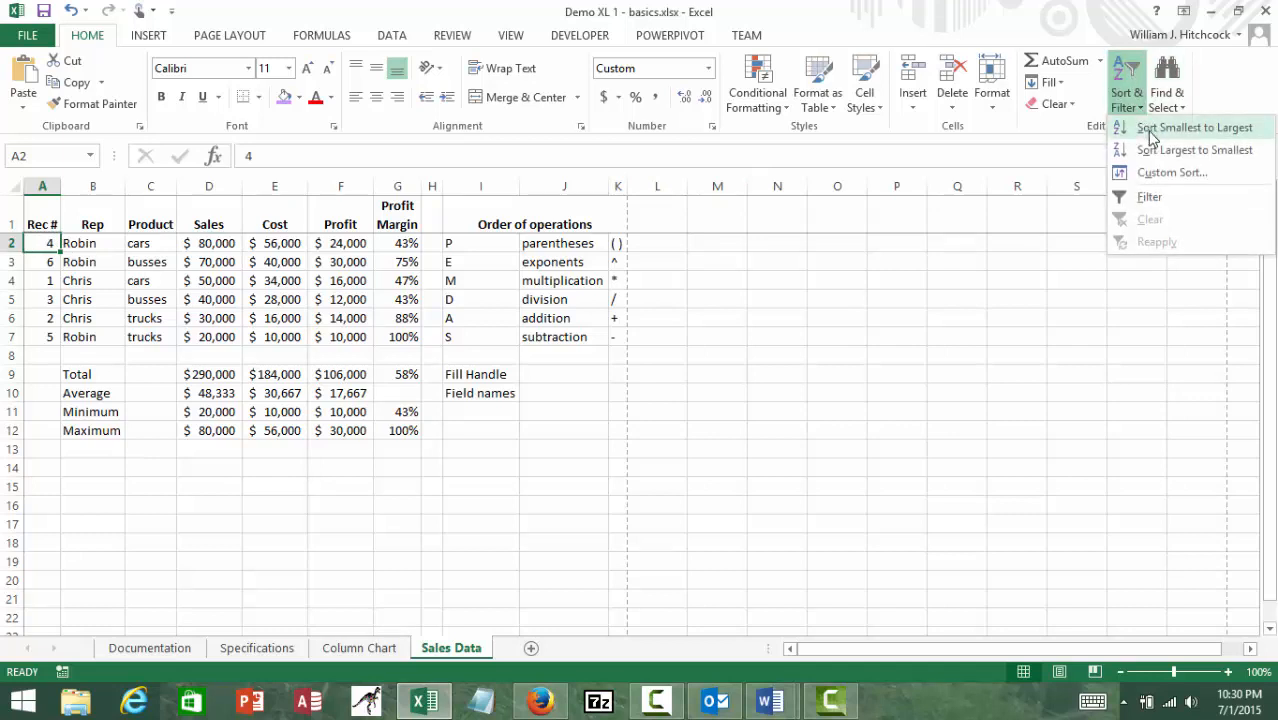
left_click(1150, 130)
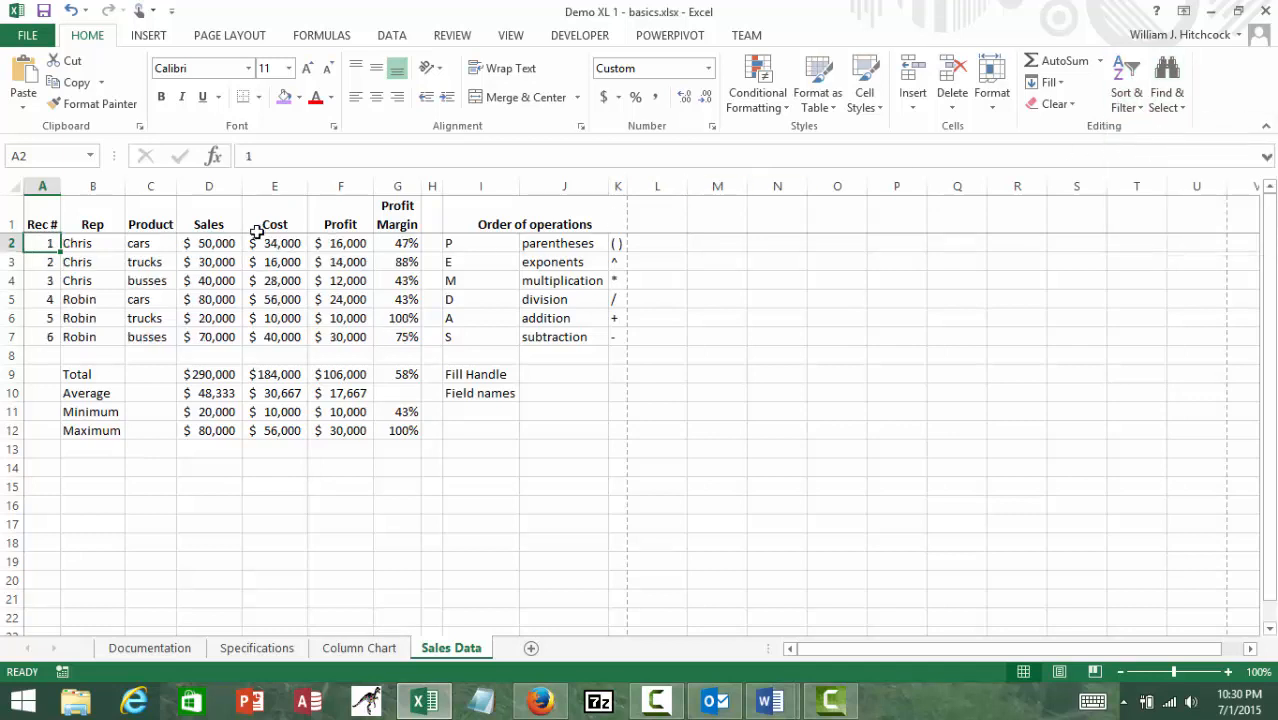
Insert a markers-only scatter chart from the Sales data in D1:D7 and the Profit data in F1:F7.
left_click_drag(214, 224, 205, 334)
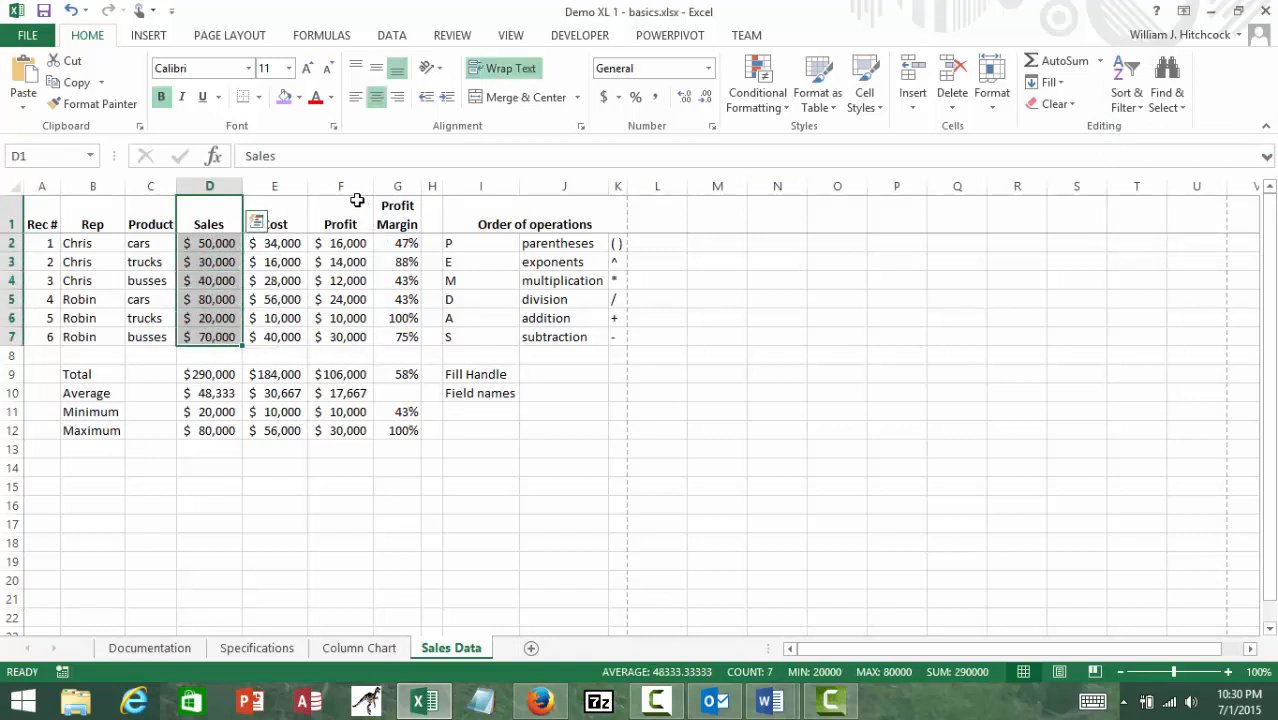
left_click_drag(355, 209, 345, 336)
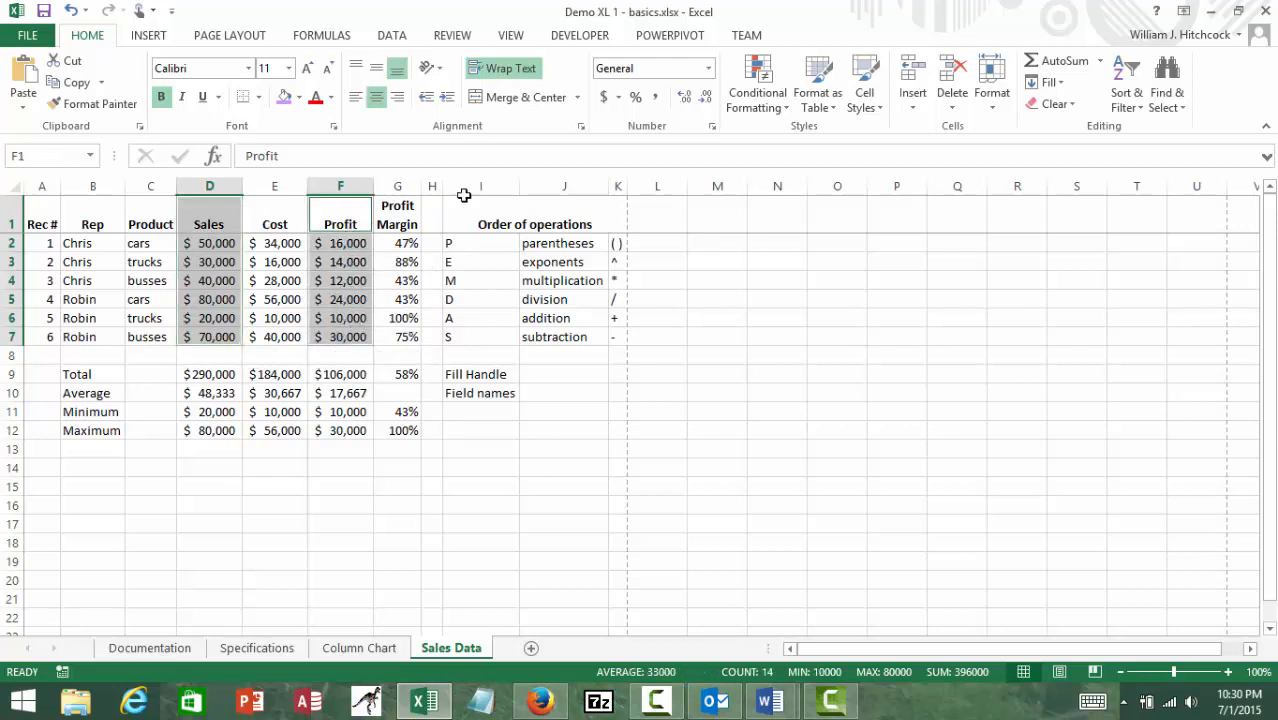
left_click(148, 36)
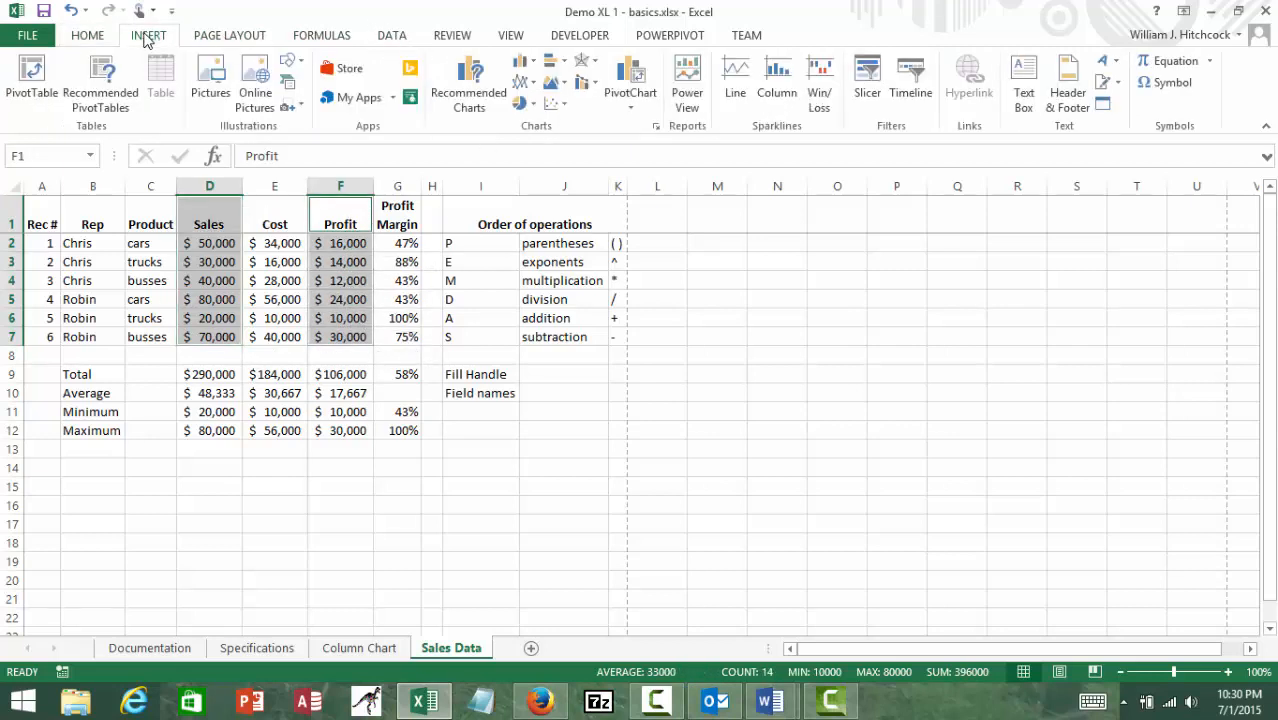
left_click(555, 106)
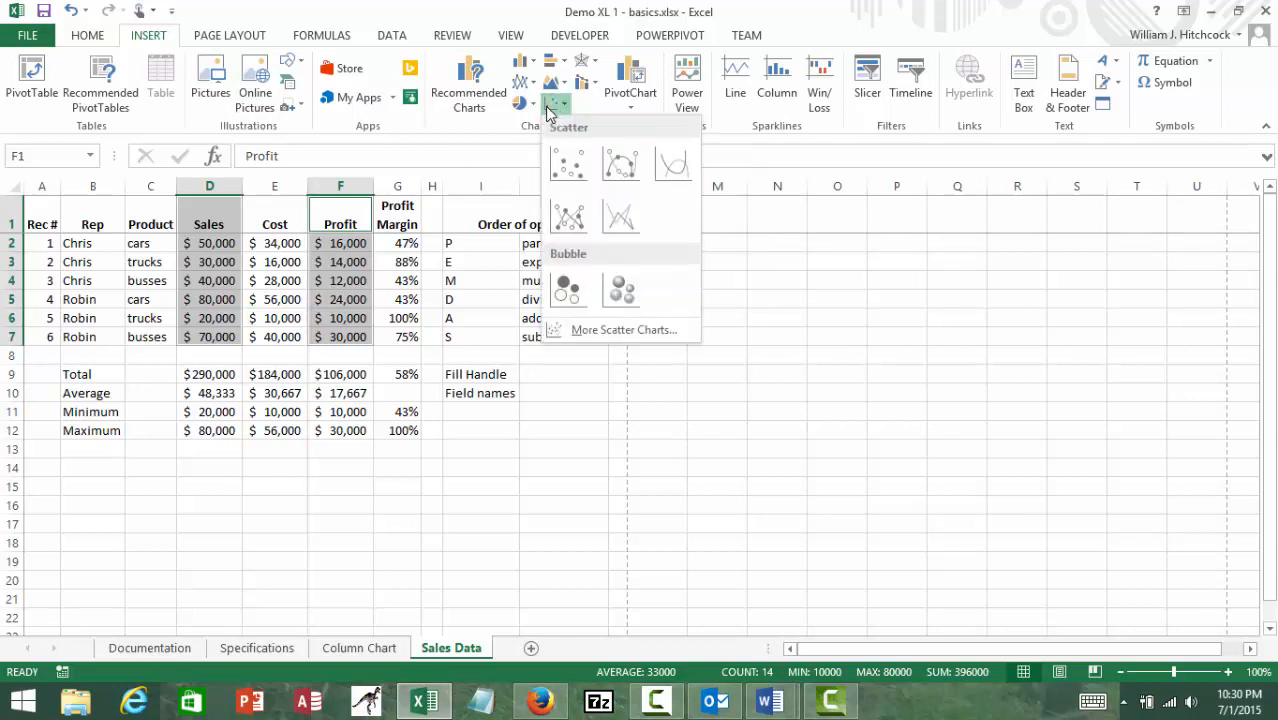
left_click(570, 170)
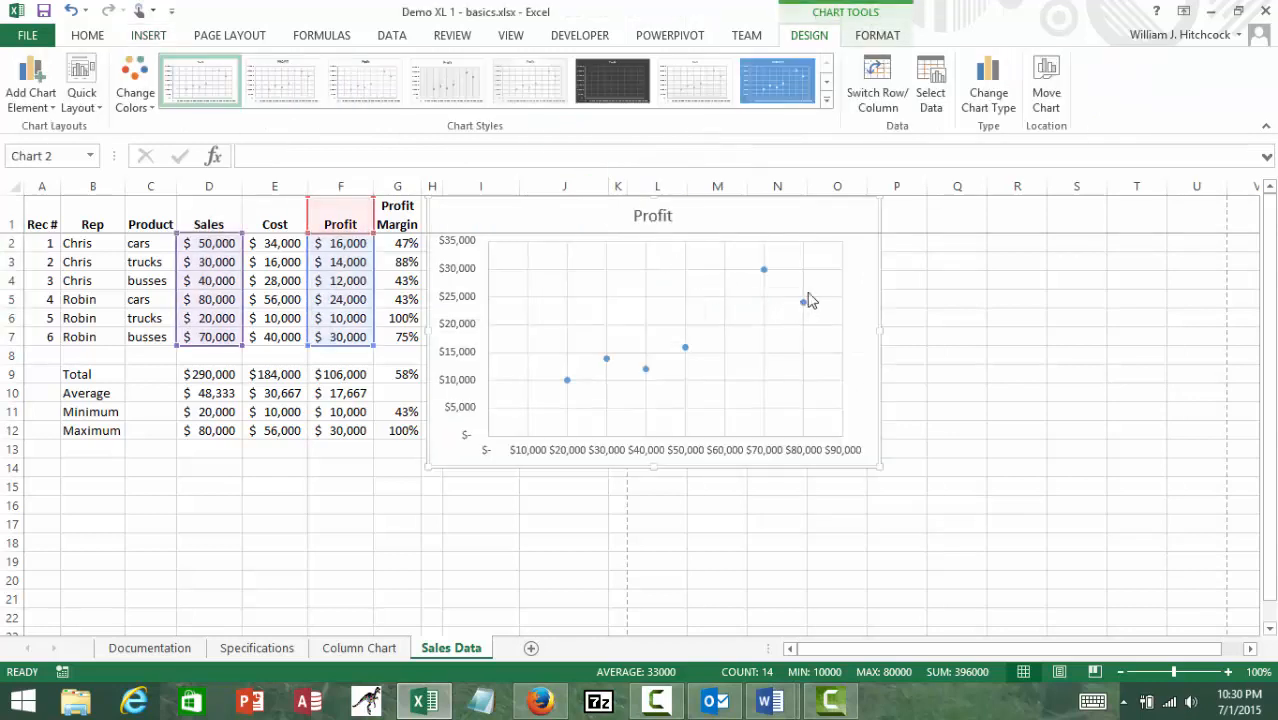
Move the scatter chart to a new sheet named "XY Plot".
left_click(1050, 100)
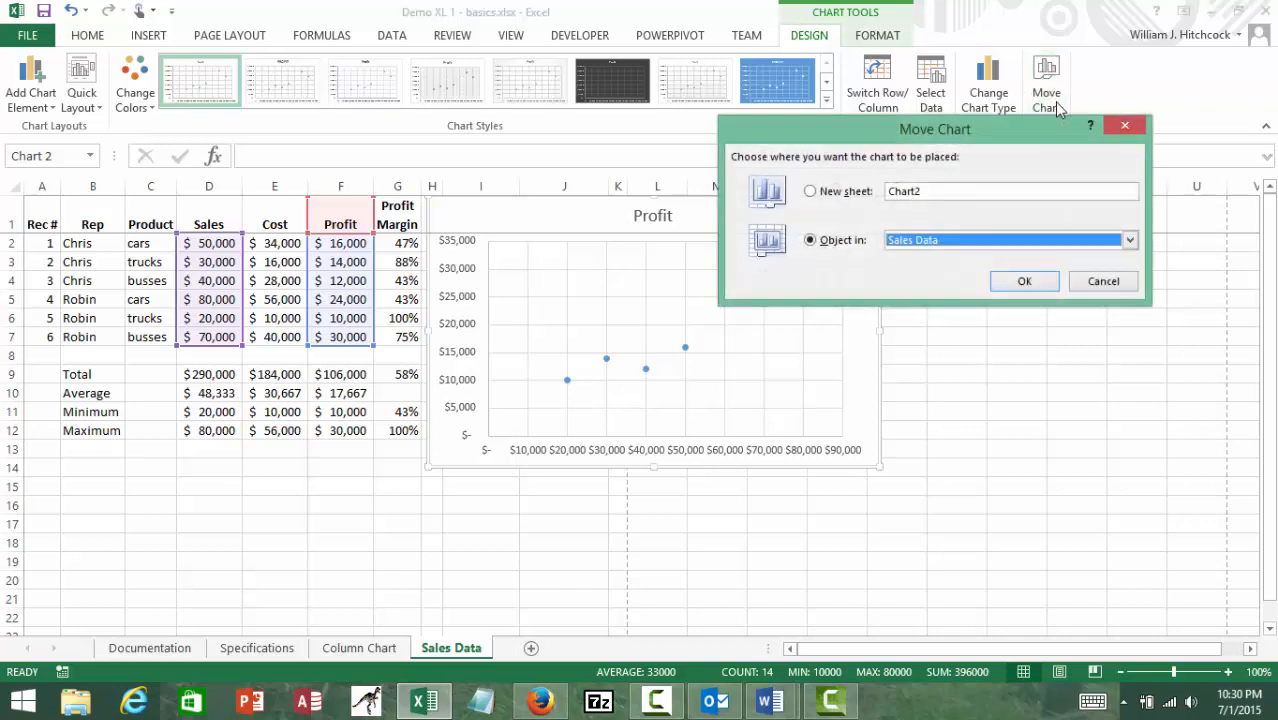
left_click(810, 192)
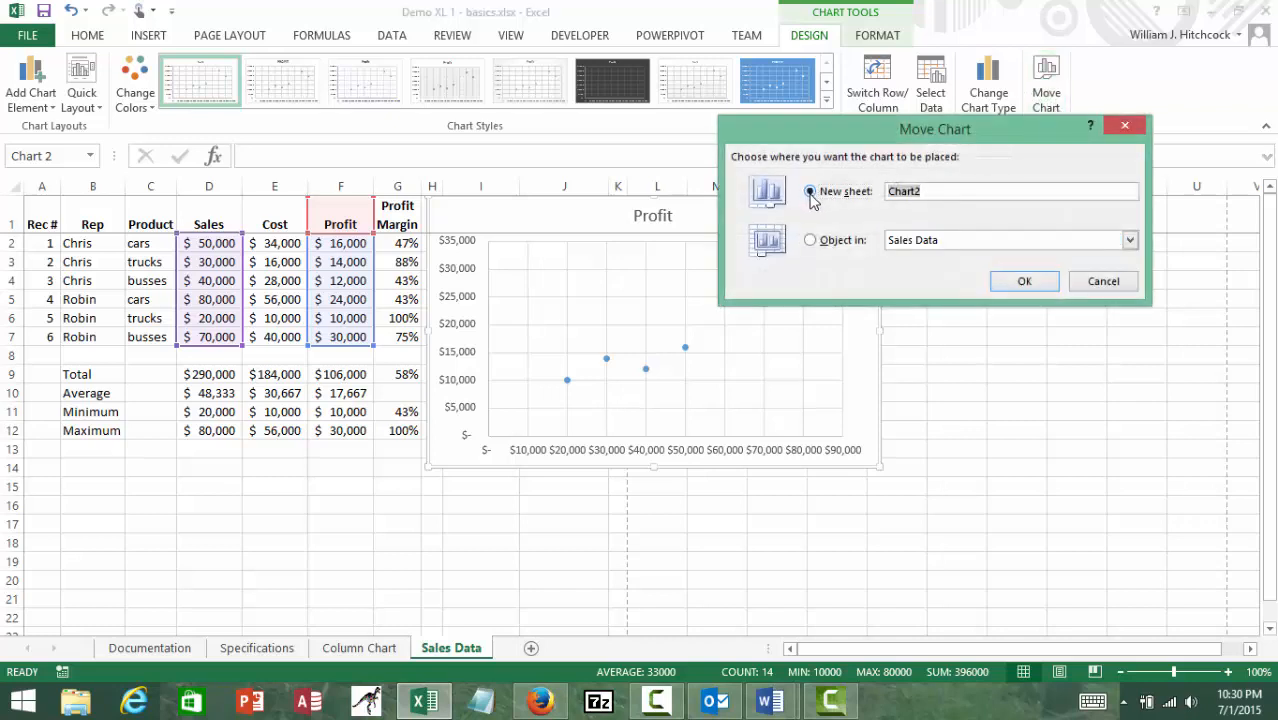
type("XY Plot")
key("Return")
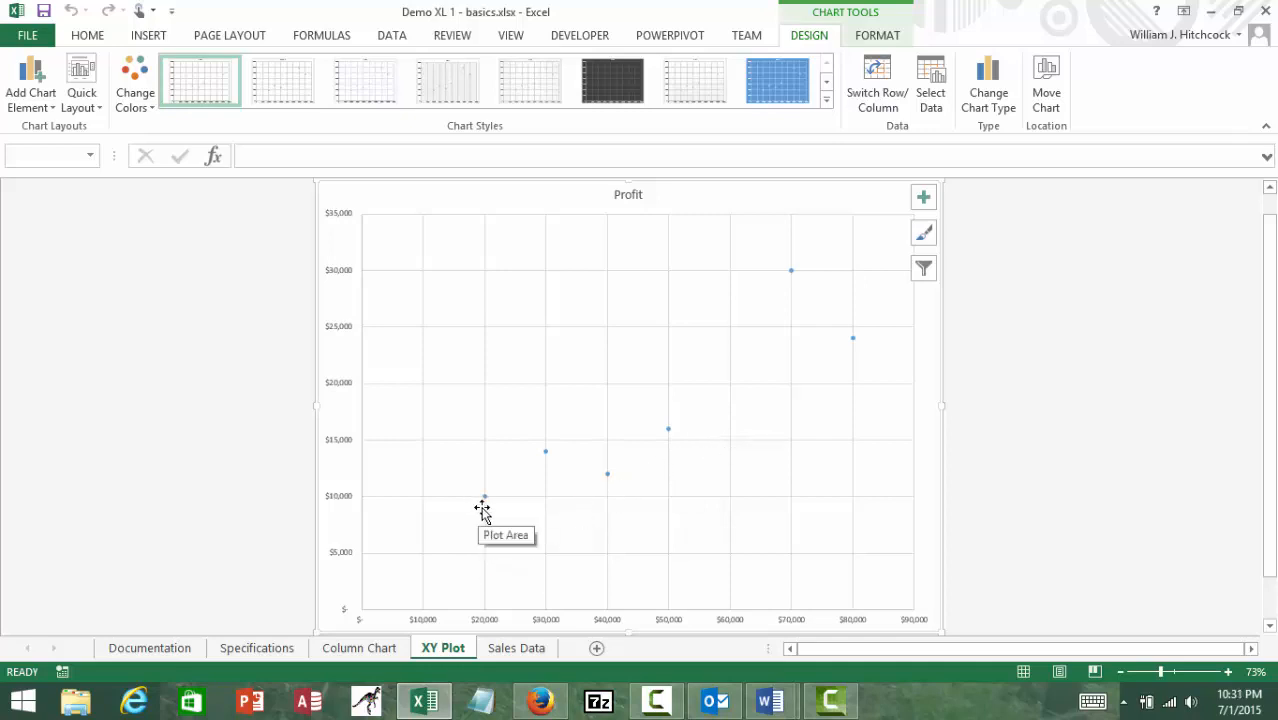
Add a linear trendline to the Profit series in the XY Plot scatter chart.
mouse_move(487, 505)
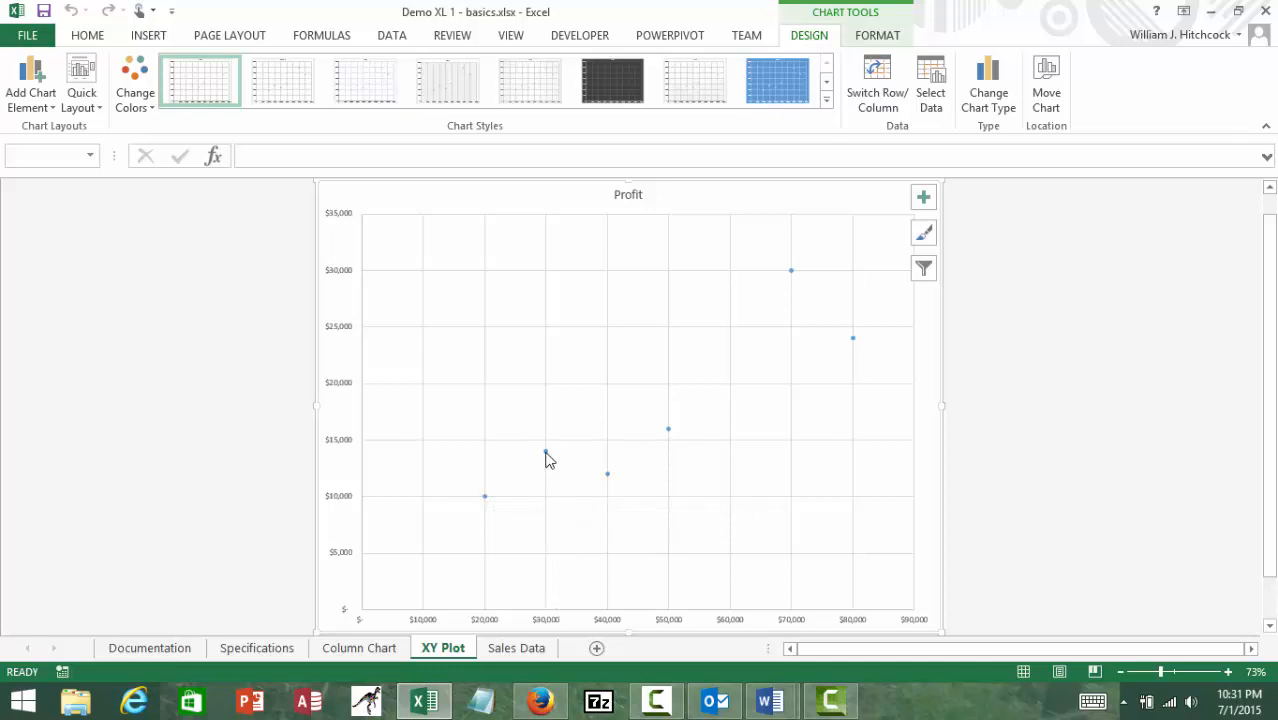
mouse_move(546, 454)
mouse_move(669, 434)
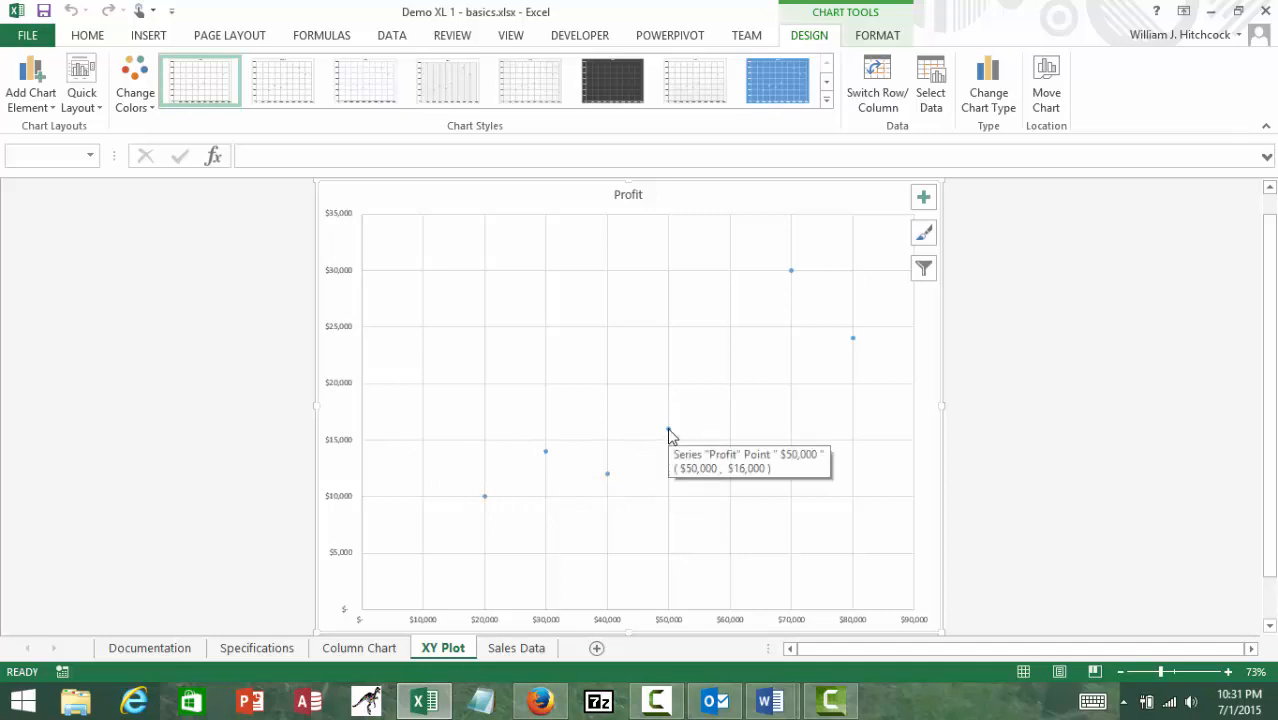
right_click(669, 433)
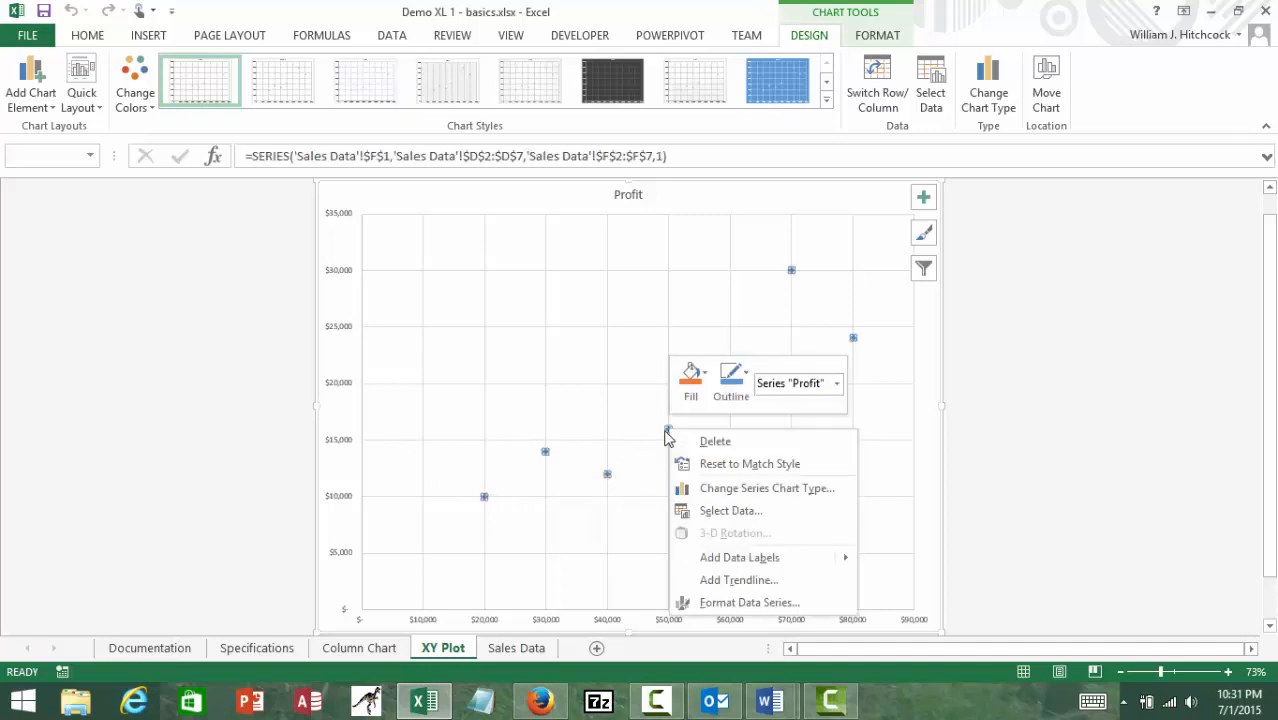
mouse_move(718, 565)
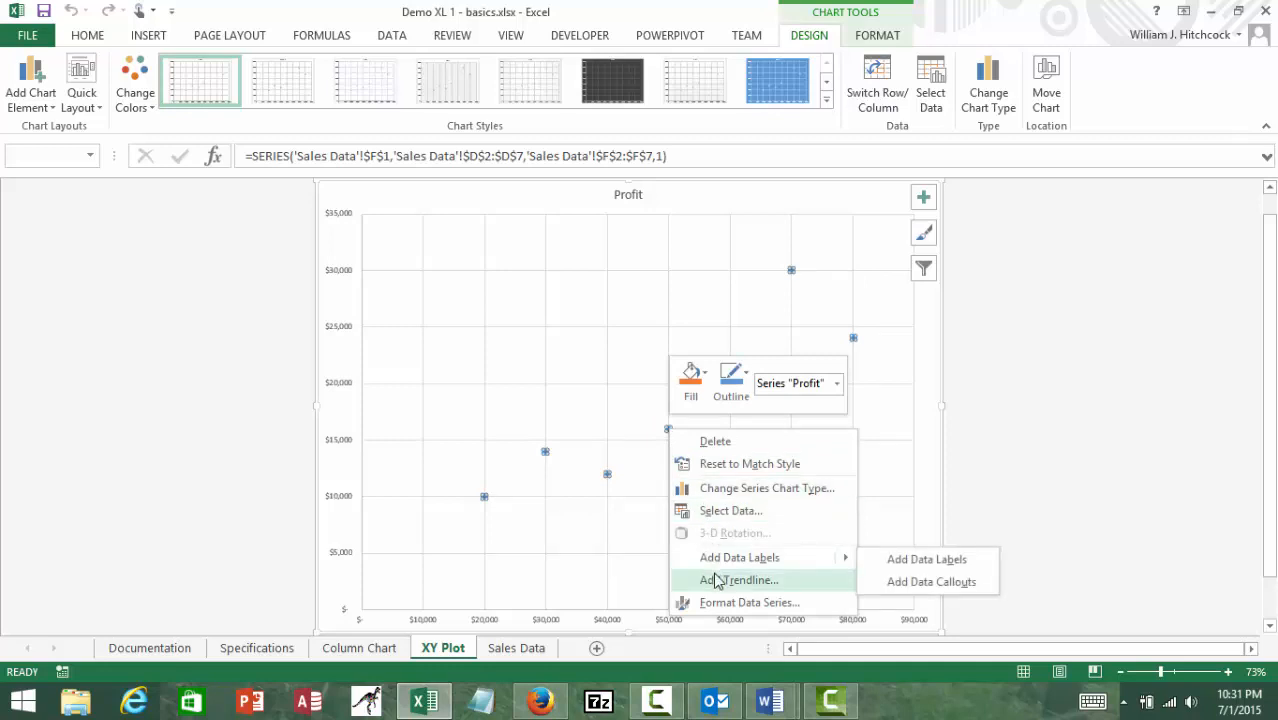
left_click(716, 581)
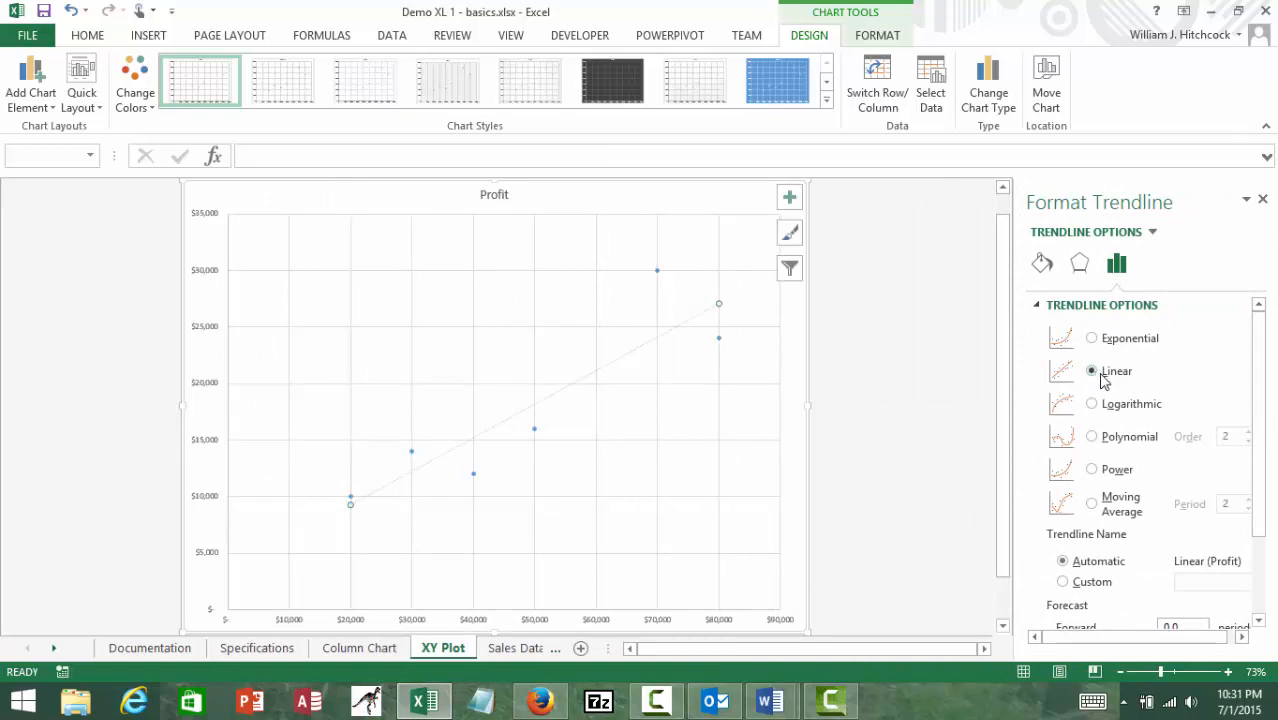
Display the trendline's equation and R-squared value on the scatter chart, then deselect the chart.
left_click_drag(1258, 457, 1258, 580)
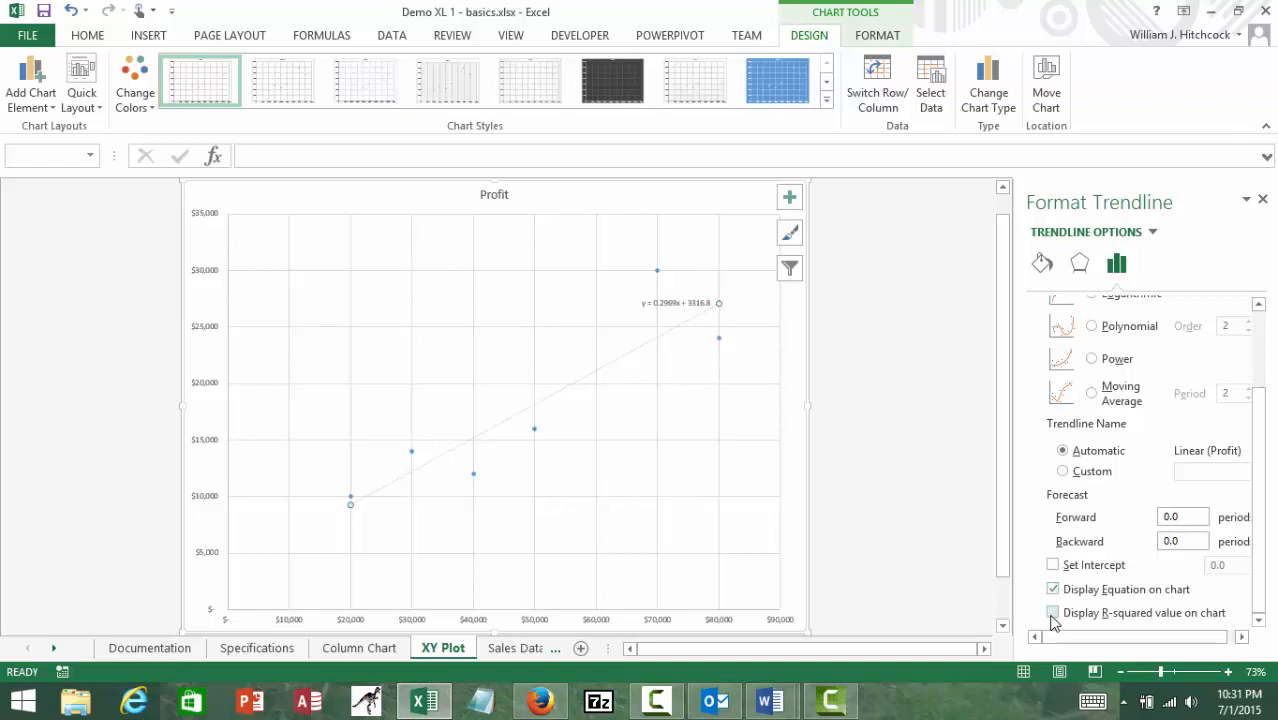
left_click(1053, 615)
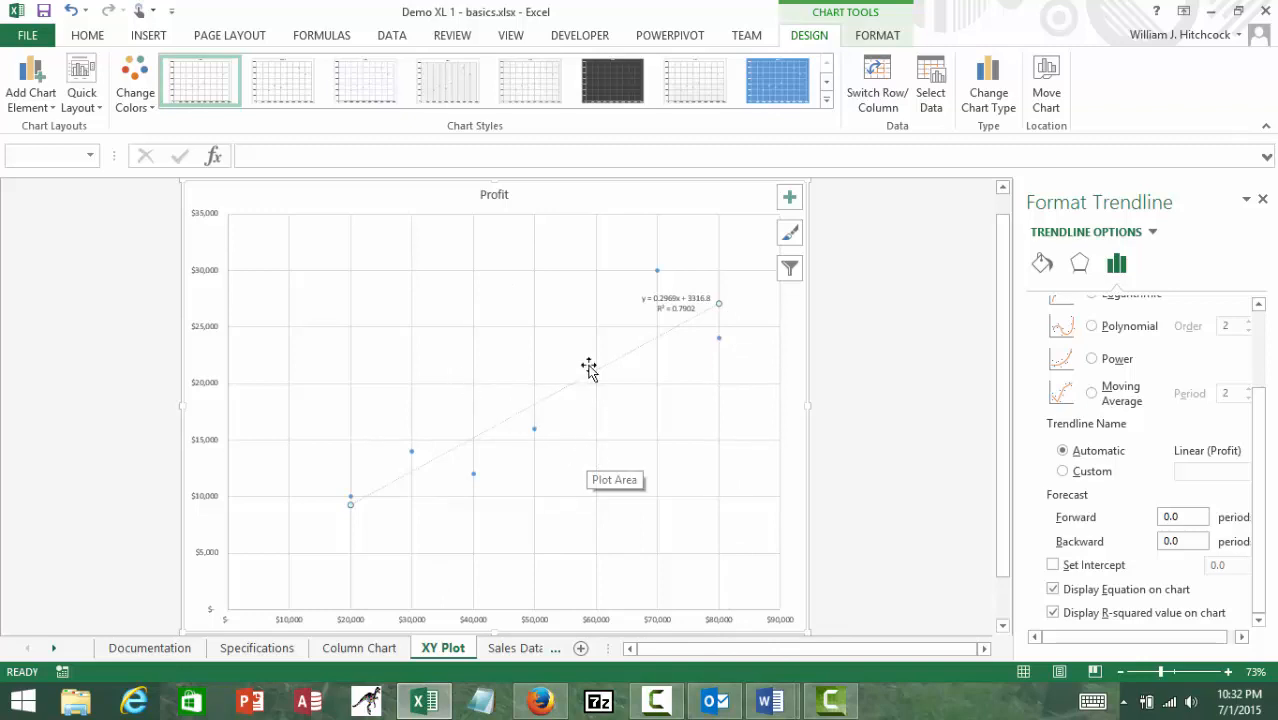
left_click(163, 345)
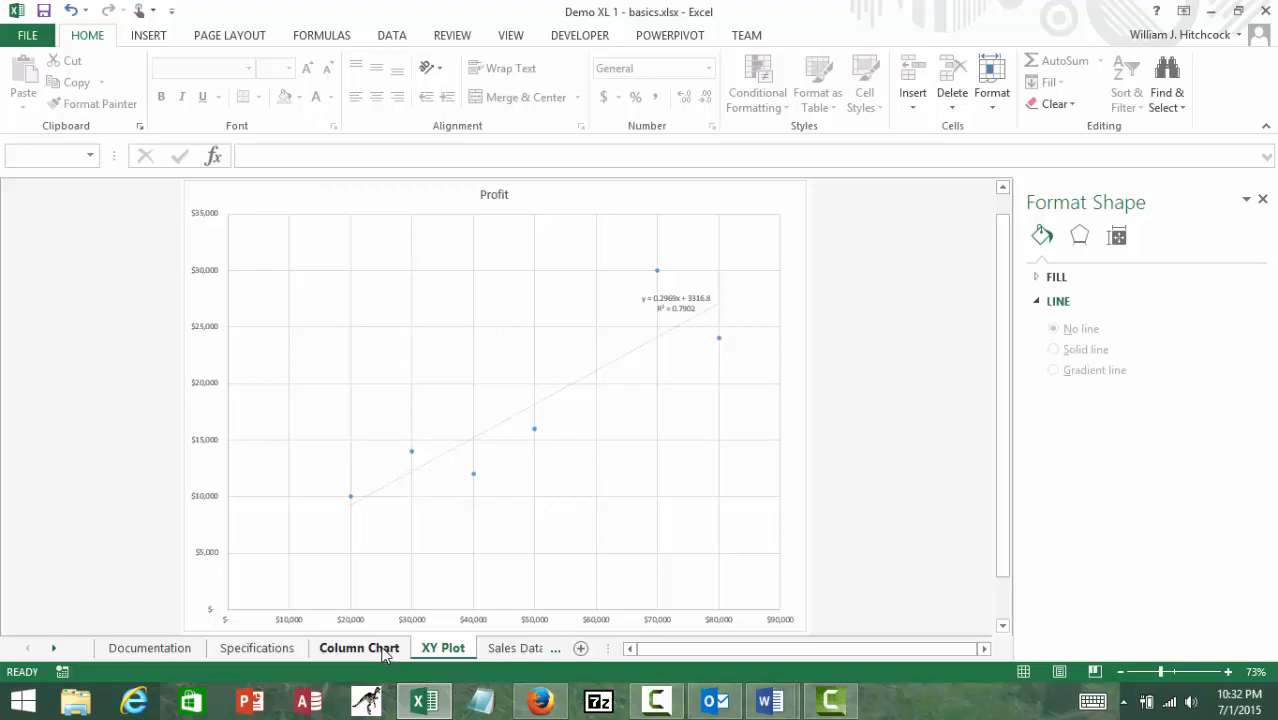
Select the first record's Cost value in cell E2 of the Sales Data sheet.
left_click(509, 648)
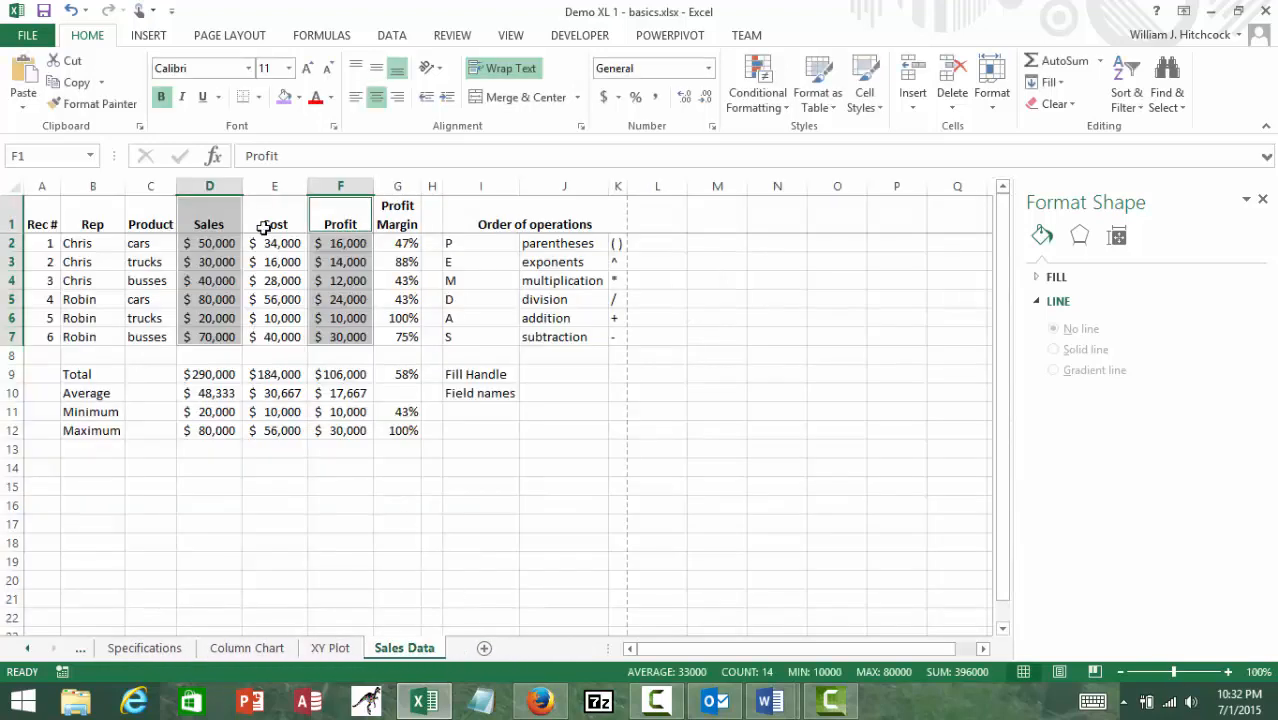
left_click(272, 244)
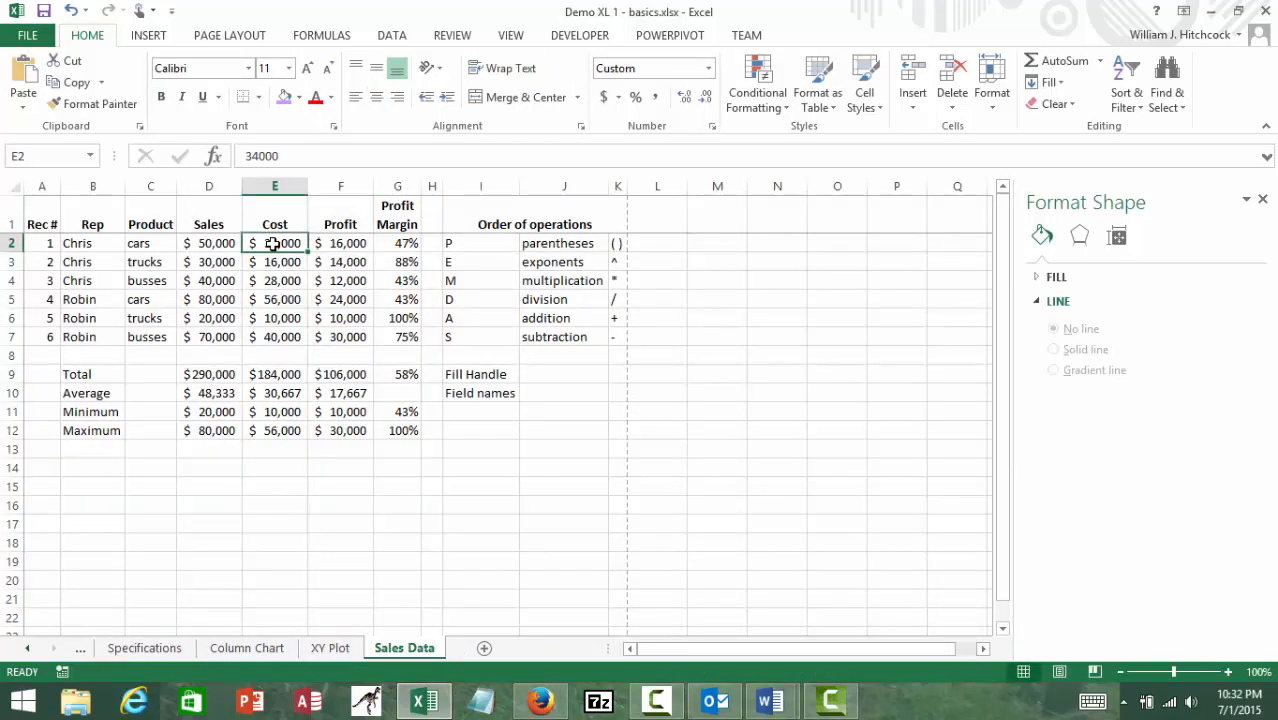